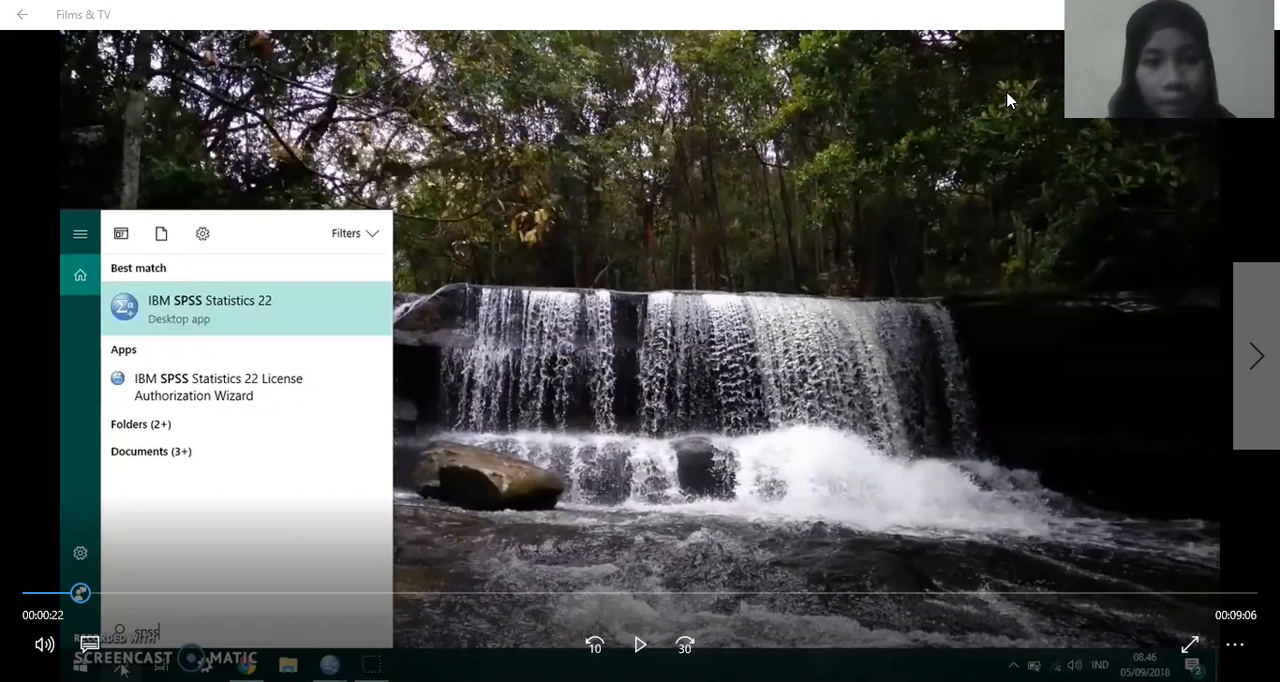
Step: Skip the paused SPSS tutorial video forward in small jumps, past the Start menu search, to about 0:35
{"action": "left_click", "coordinate": [85, 594]}
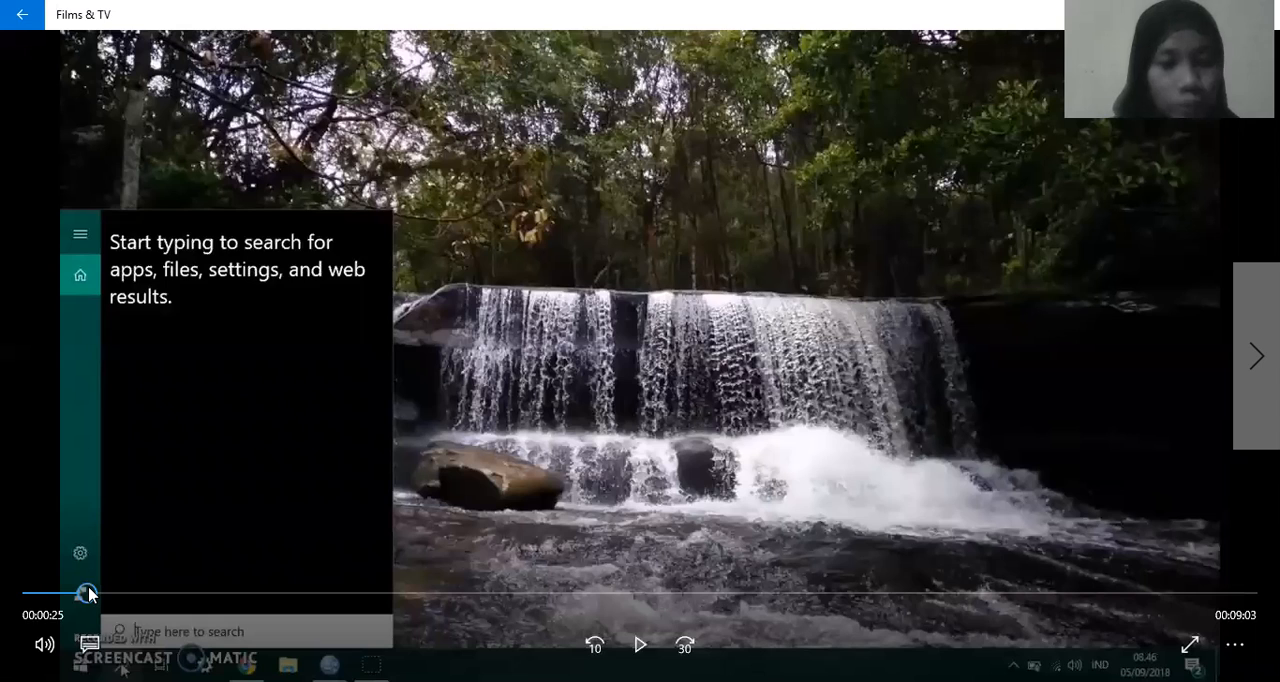
{"action": "left_click", "coordinate": [89, 594]}
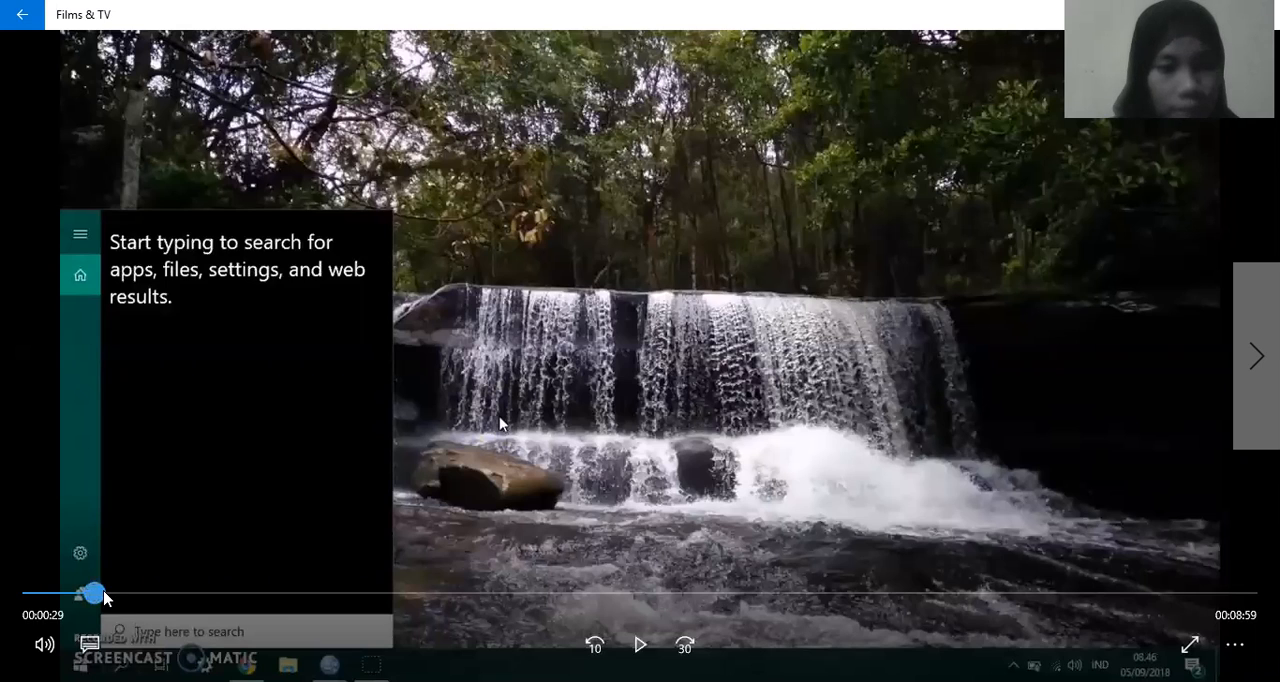
{"action": "left_click", "coordinate": [105, 597]}
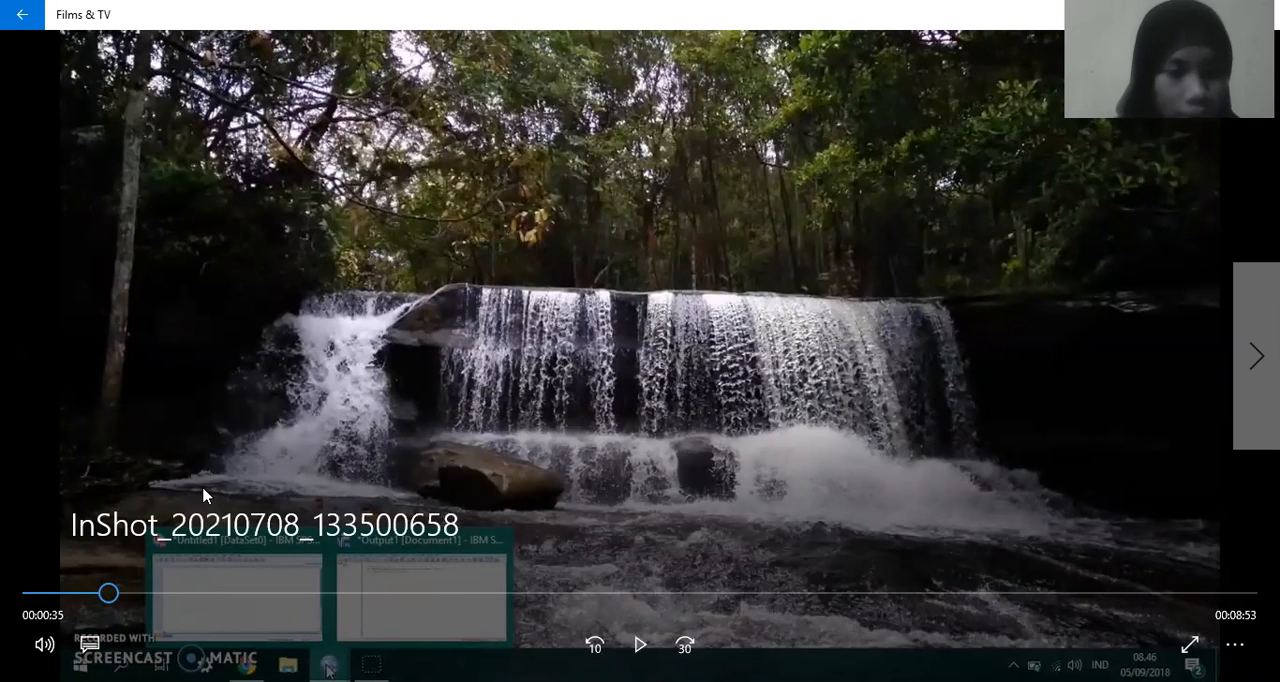
Step: Play the tutorial in short stretches up to 0:45, pausing at the Data Editor and Output Viewer windows
{"action": "key", "text": "space"}
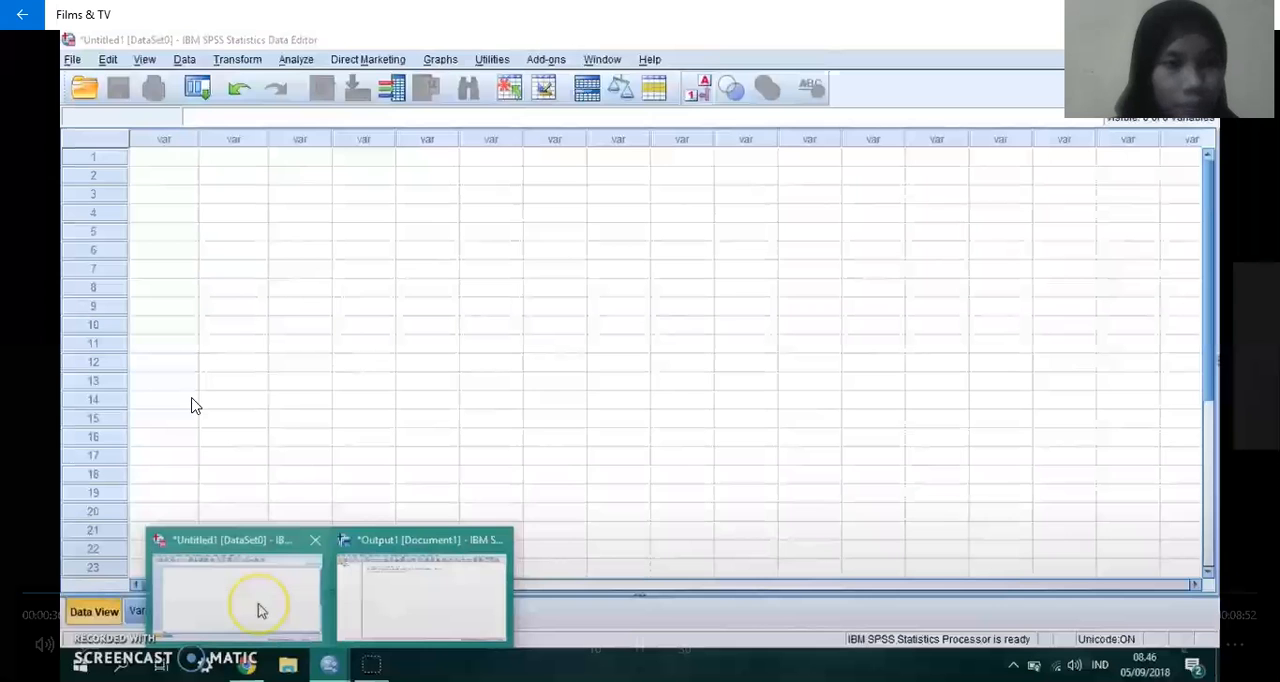
{"action": "key", "text": "space"}
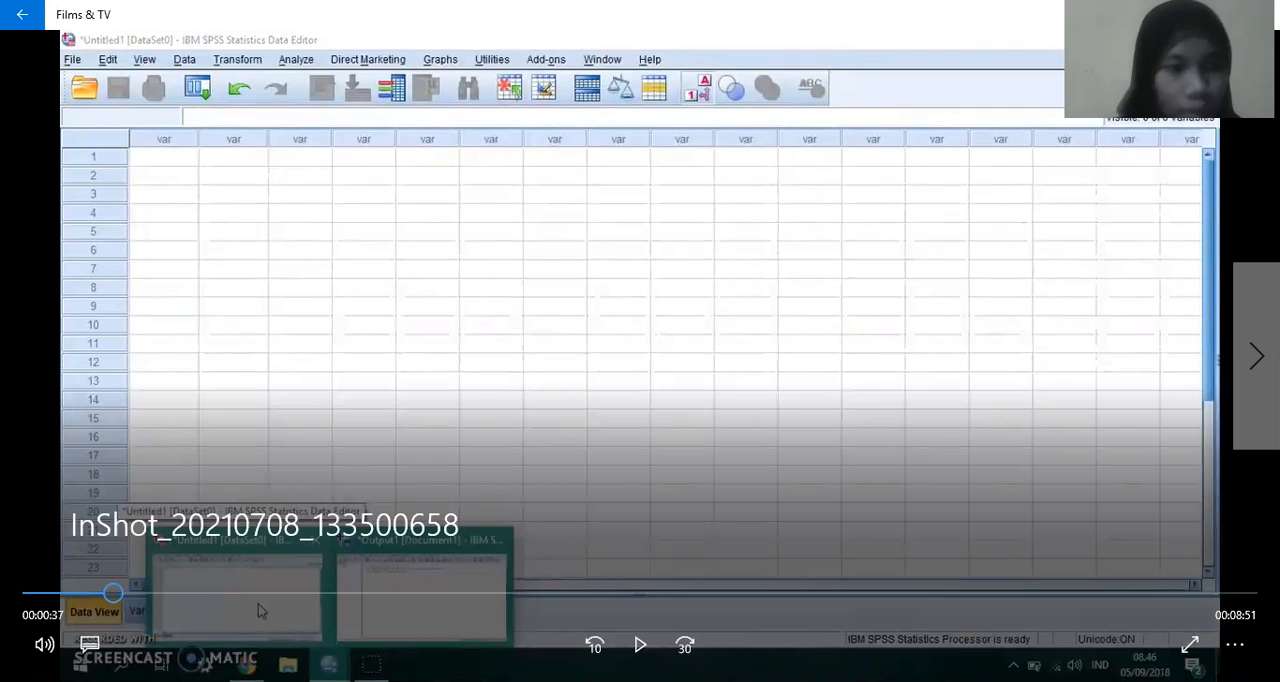
{"action": "key", "text": "space"}
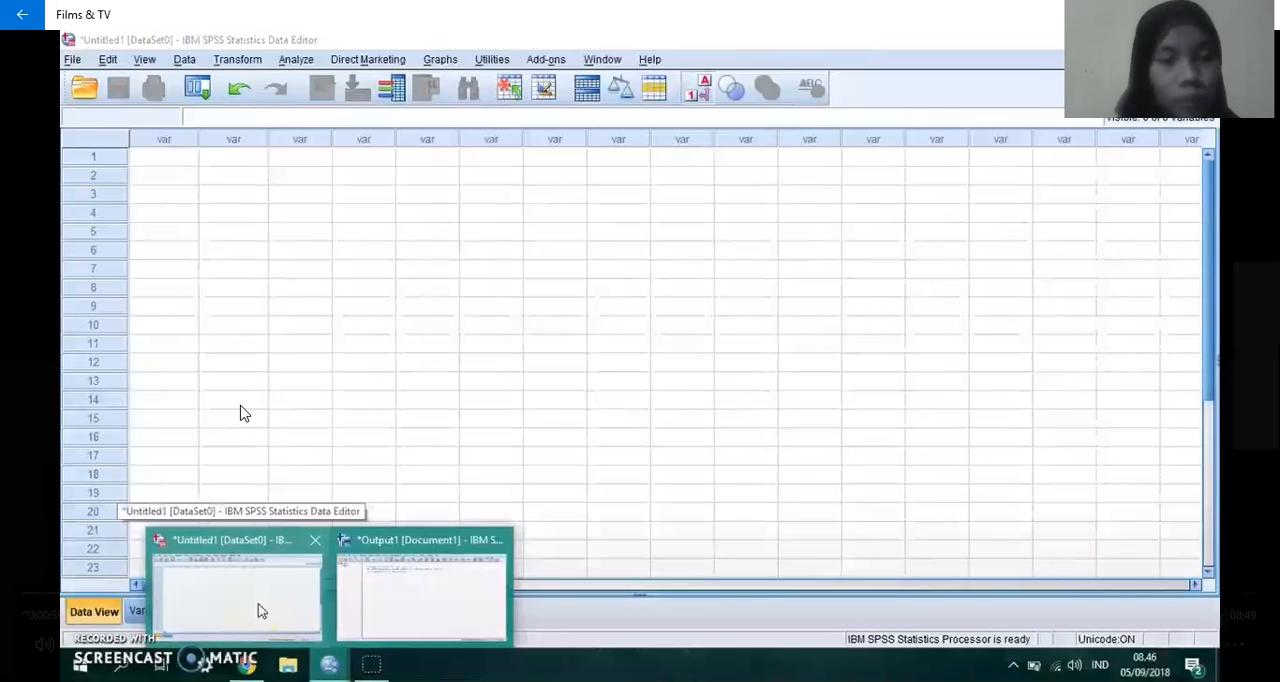
{"action": "key", "text": "space"}
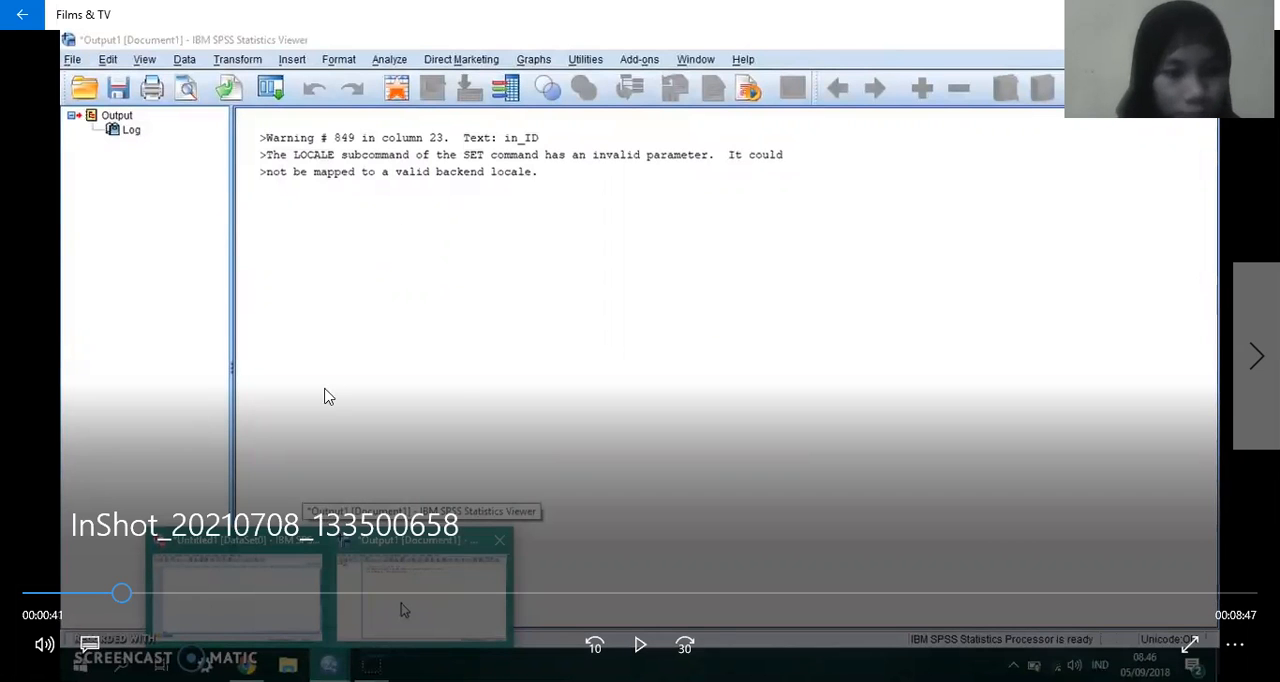
{"action": "left_click", "coordinate": [329, 397]}
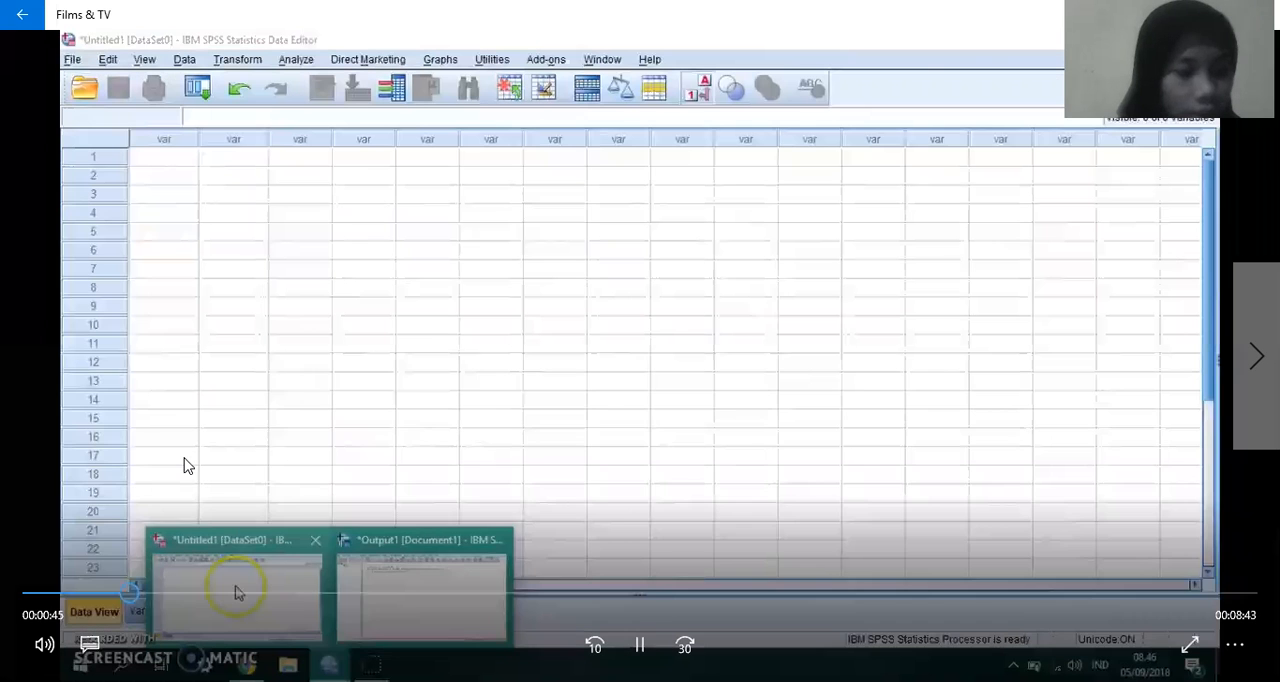
{"action": "left_click", "coordinate": [184, 465]}
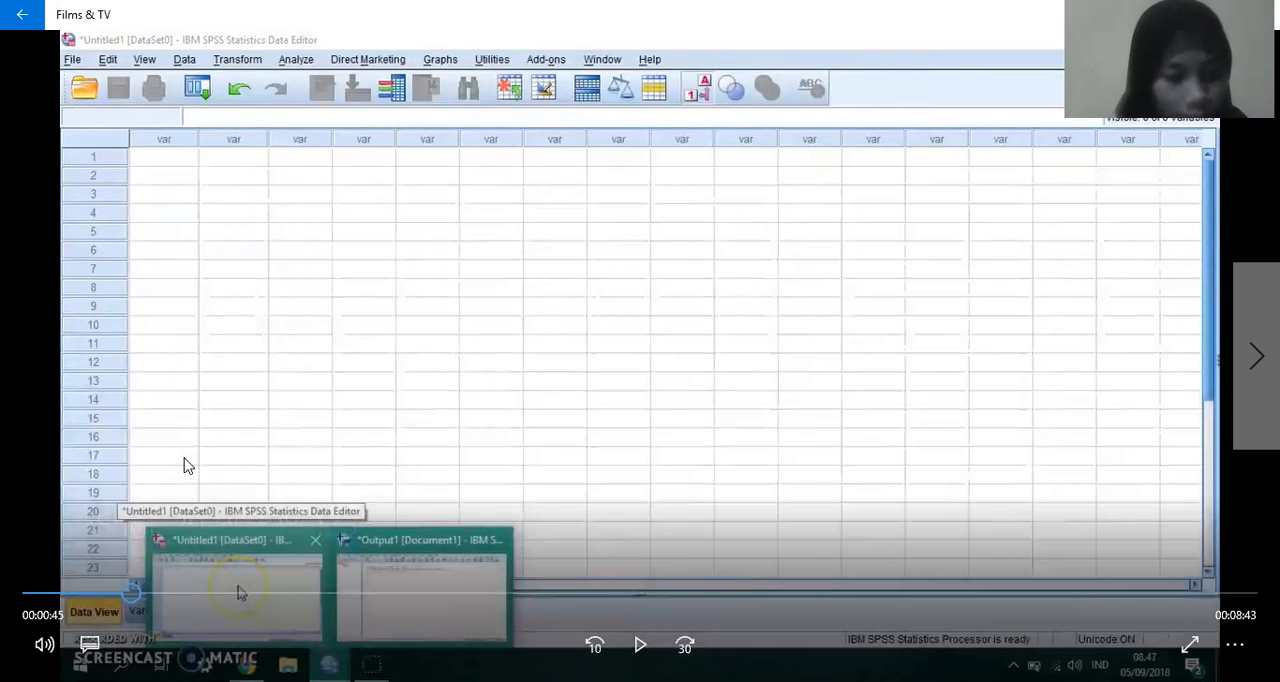
Step: Advance the video to the empty Data View, pause it at 1:08 and resume playback
{"action": "left_click", "coordinate": [149, 613]}
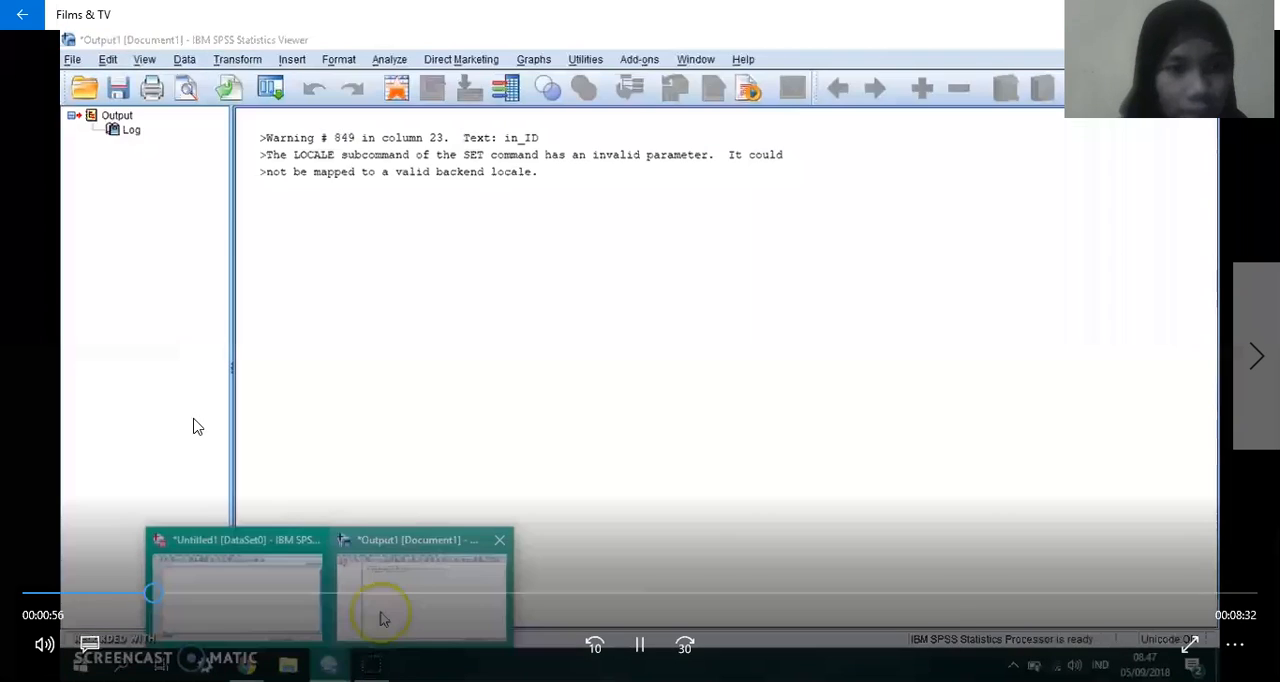
{"action": "left_click", "coordinate": [176, 595]}
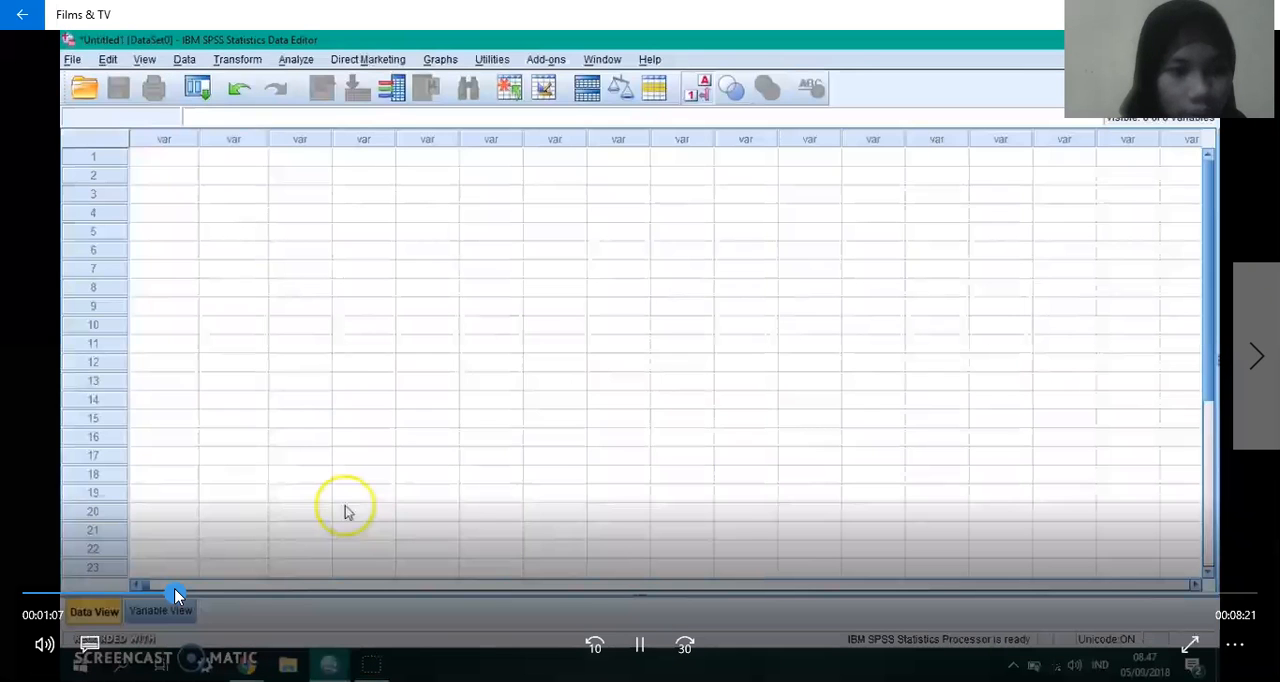
{"action": "key", "text": "space"}
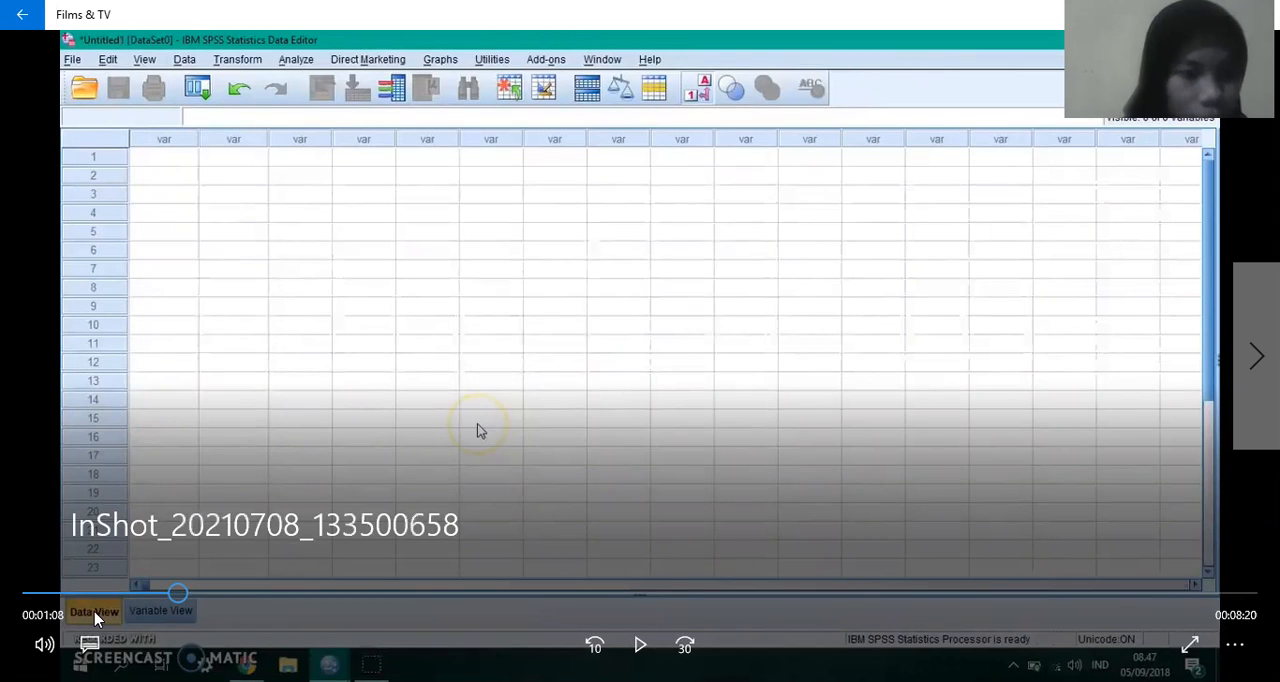
{"action": "key", "text": "space"}
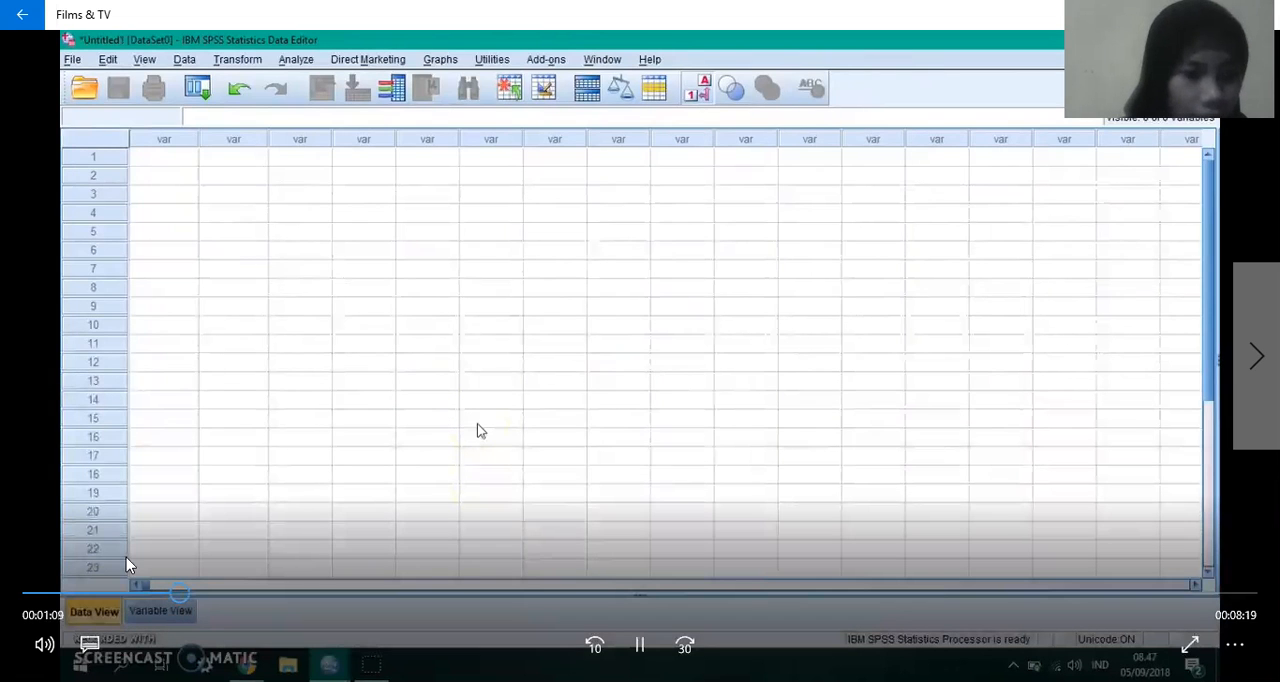
Step: Skip the video forward to the Variable View explanation and pause it at 1:37
{"action": "left_click", "coordinate": [199, 595]}
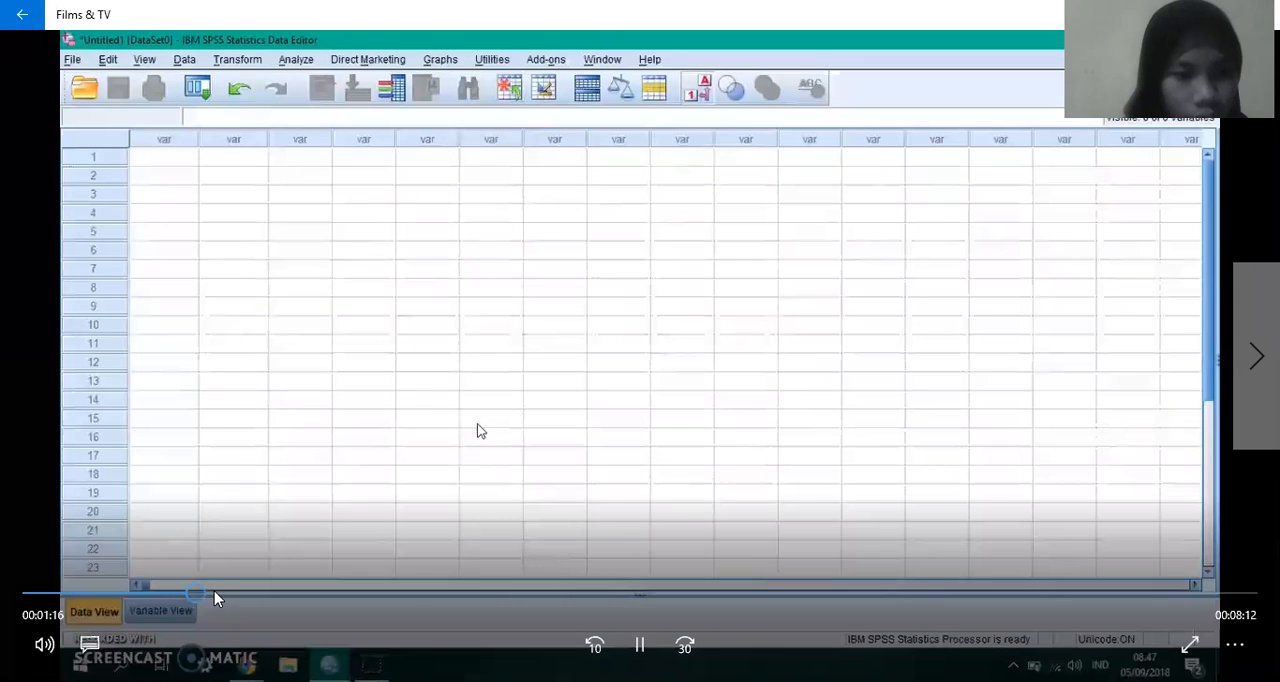
{"action": "left_click", "coordinate": [214, 596]}
{"action": "left_click", "coordinate": [227, 595]}
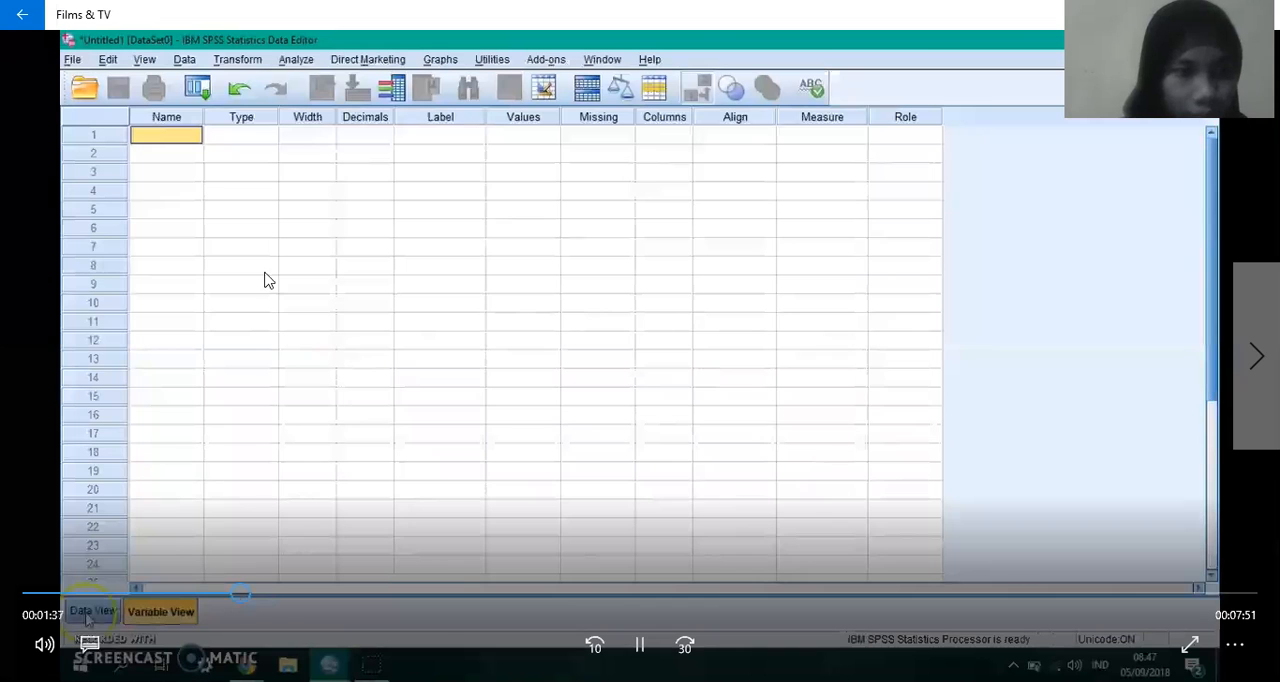
{"action": "left_click", "coordinate": [314, 217]}
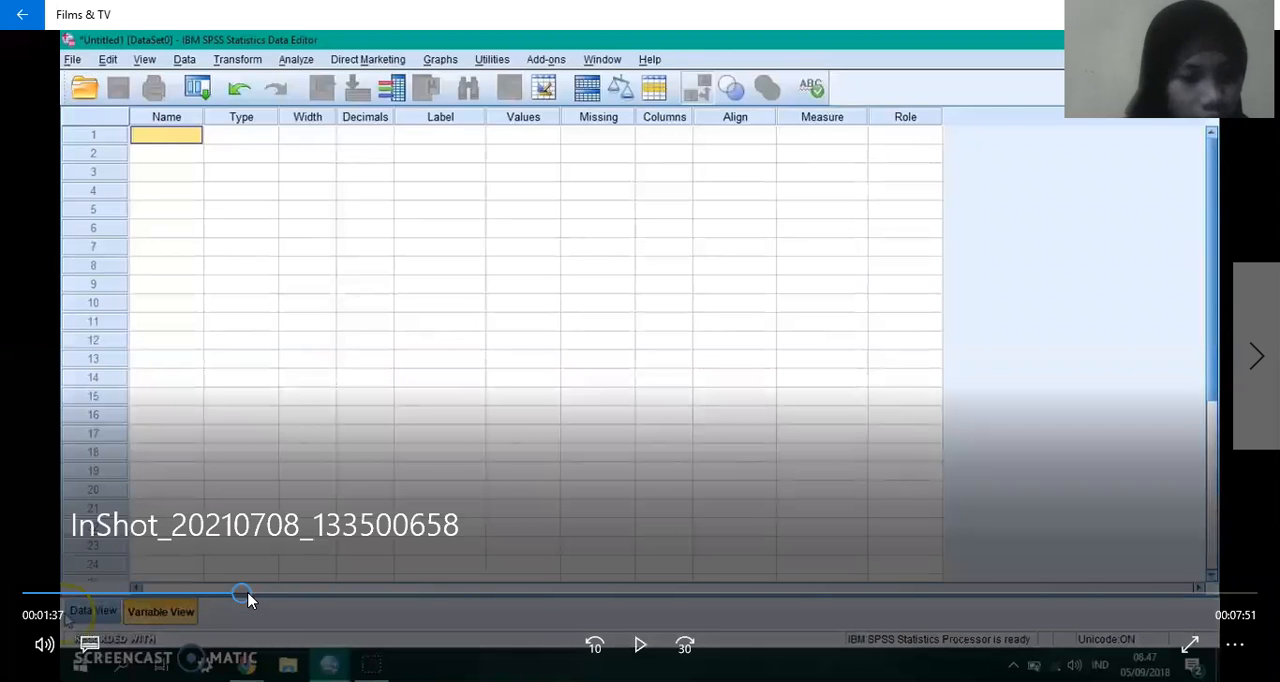
Step: Move the video on through the comparison of both views to 2:48 in Variable View and resume playback
{"action": "left_click", "coordinate": [249, 595]}
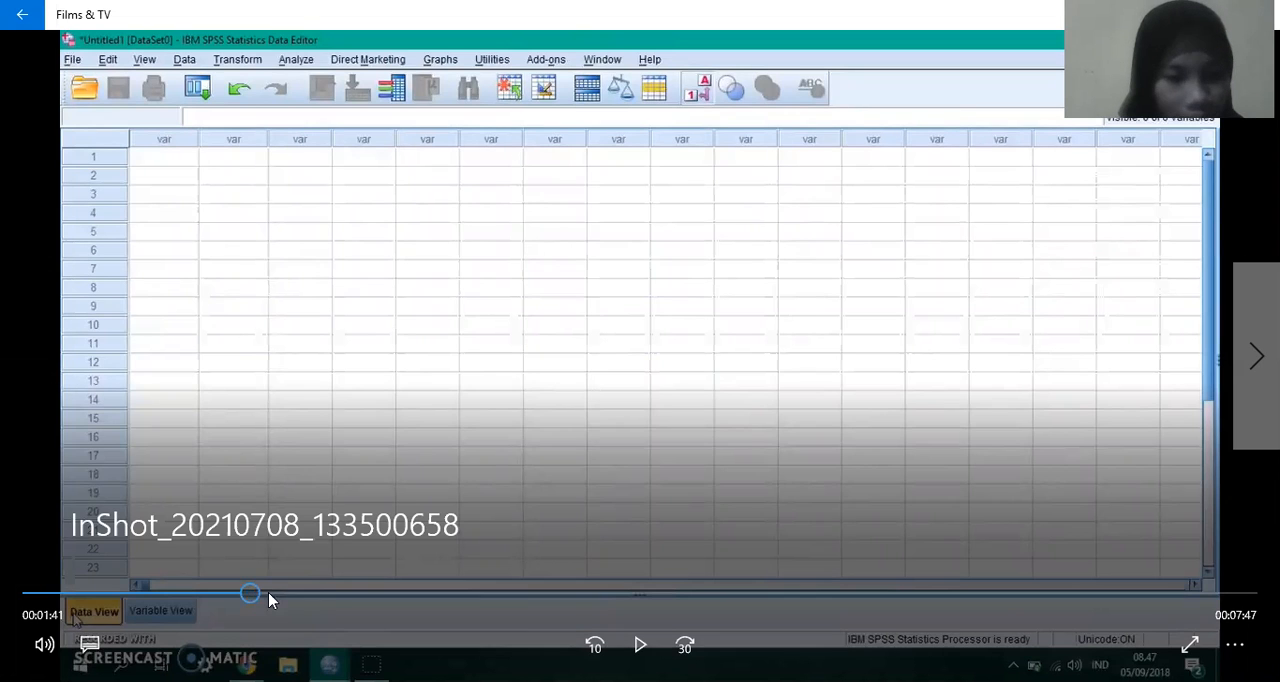
{"action": "left_click", "coordinate": [268, 592]}
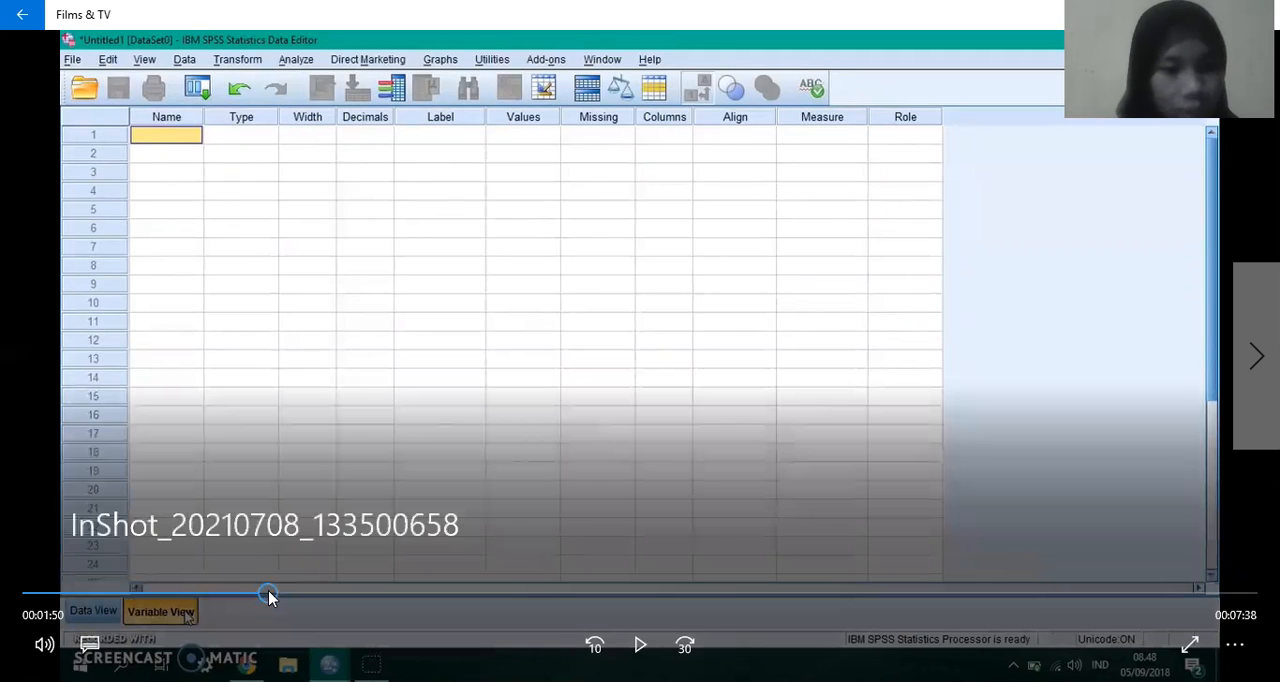
{"action": "left_click_drag", "start_coordinate": [269, 596], "coordinate": [368, 588]}
{"action": "left_click", "coordinate": [390, 594]}
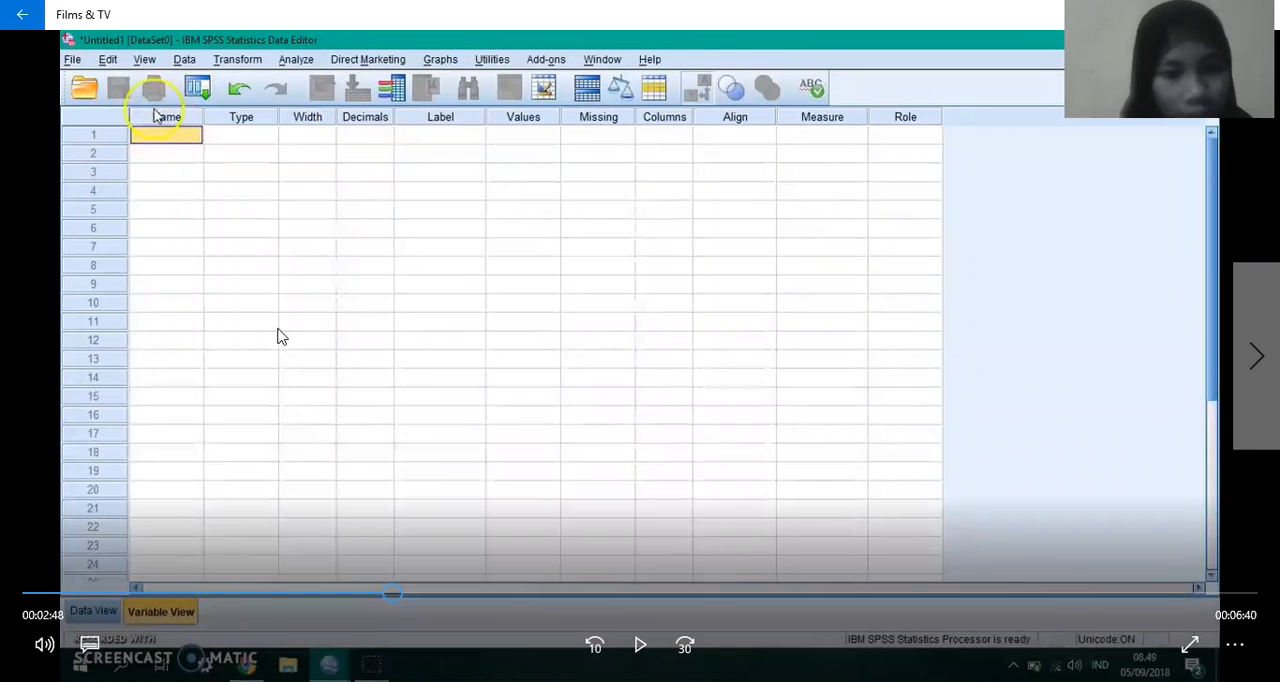
{"action": "key", "text": "space"}
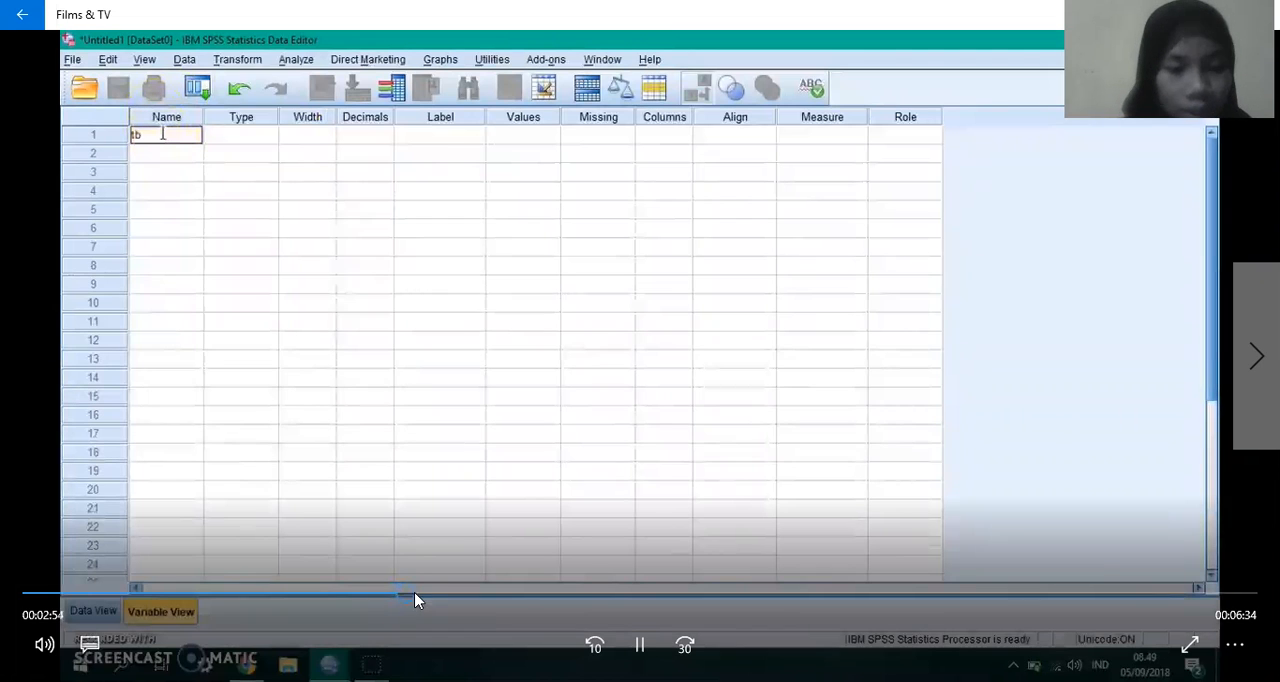
Step: Skip ahead to the naming of the variables tb and tb_anak, pausing at 3:07 before resuming
{"action": "left_click", "coordinate": [417, 598]}
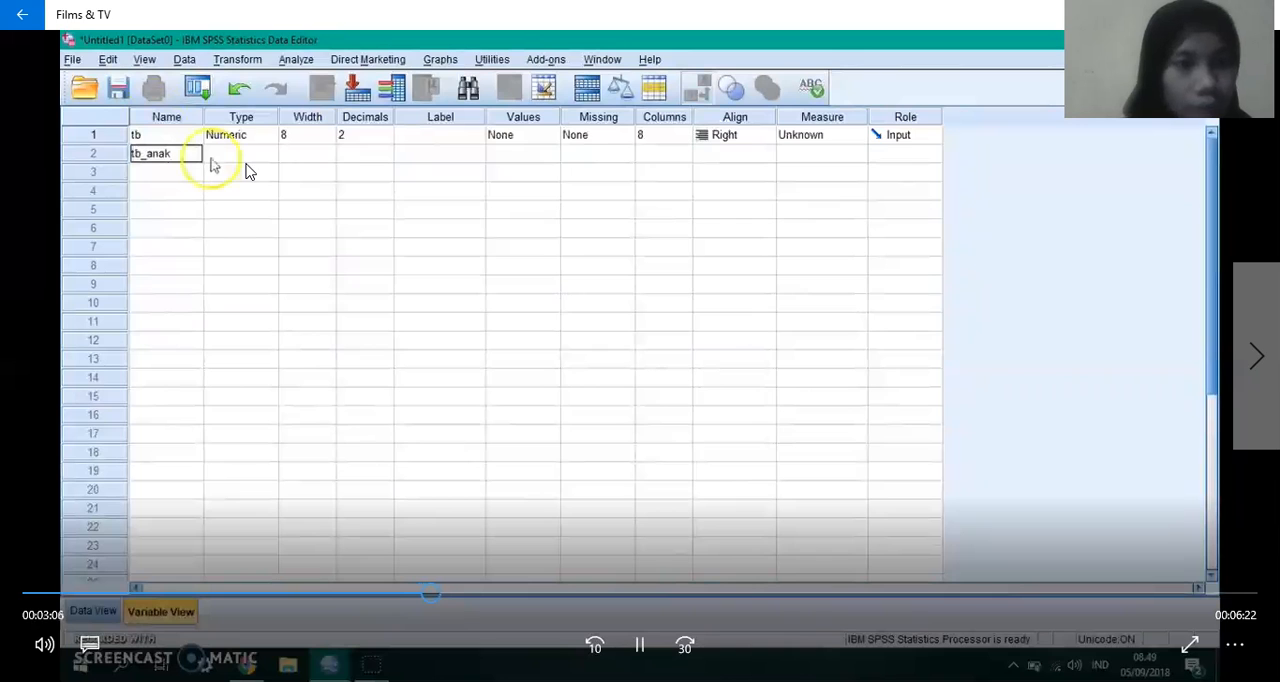
{"action": "key", "text": "space"}
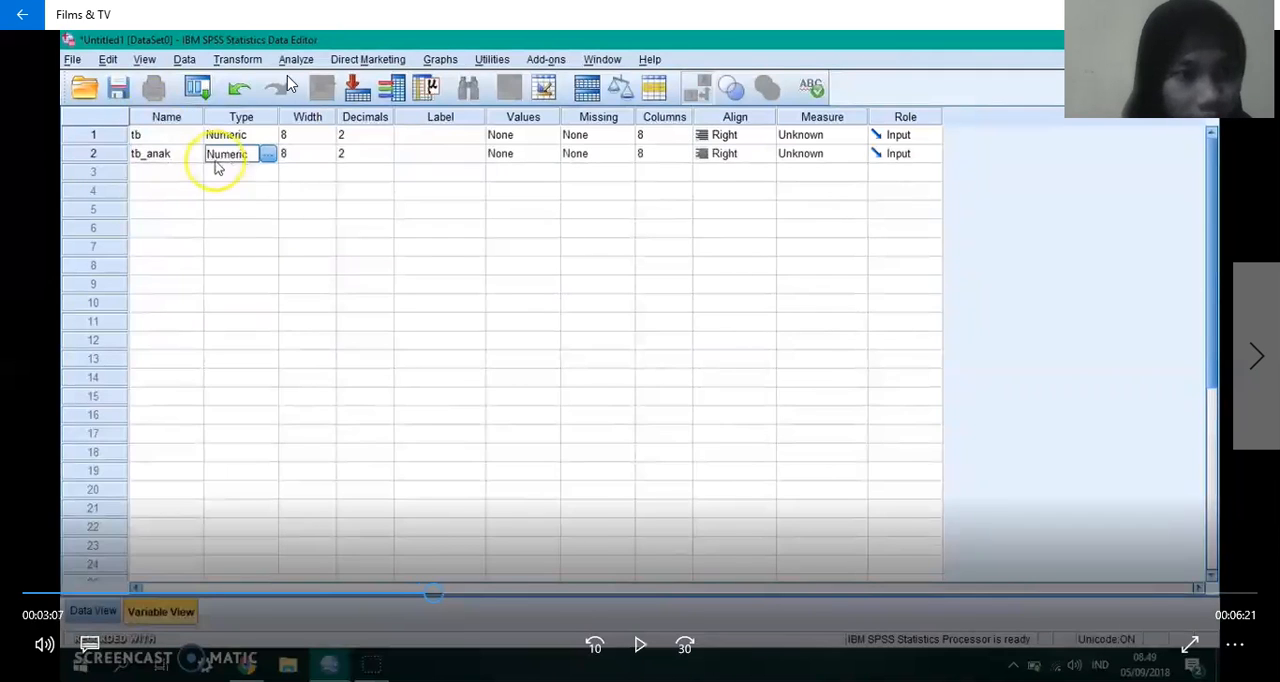
{"action": "key", "text": "space"}
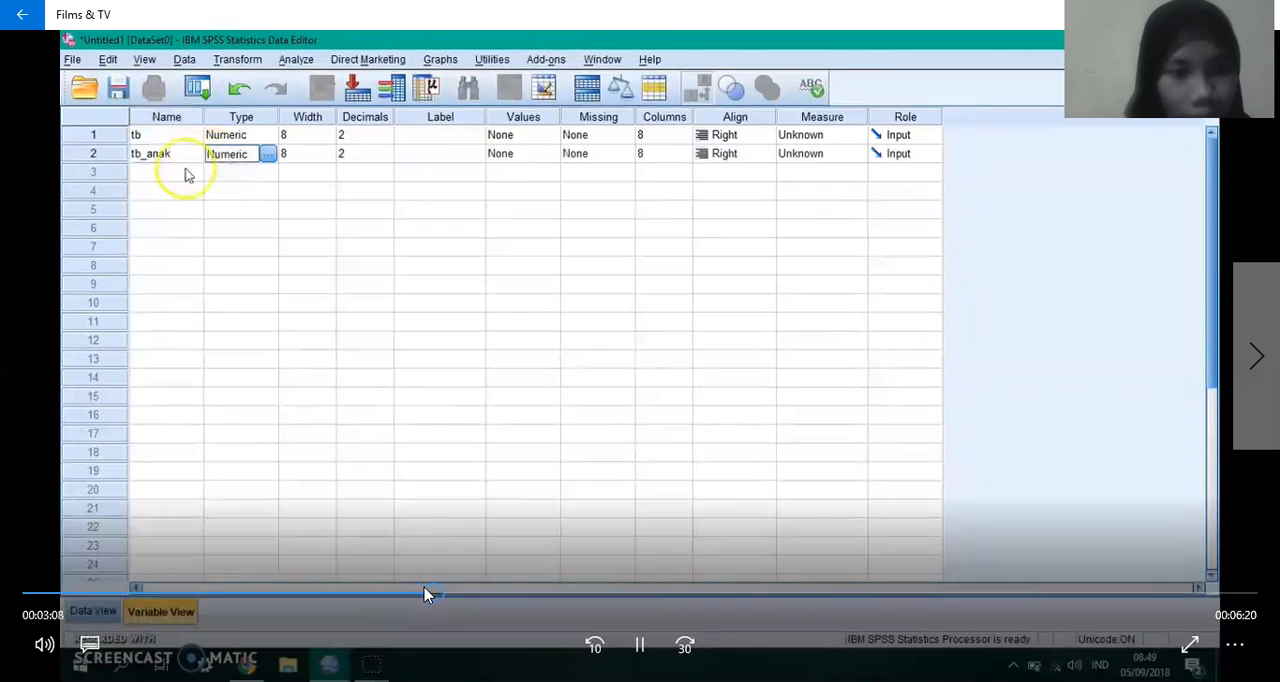
Step: Rewind the video in small jumps to about 2:55 to replay the naming of the variables
{"action": "left_click", "coordinate": [421, 594]}
{"action": "left_click", "coordinate": [417, 595]}
{"action": "left_click", "coordinate": [416, 594]}
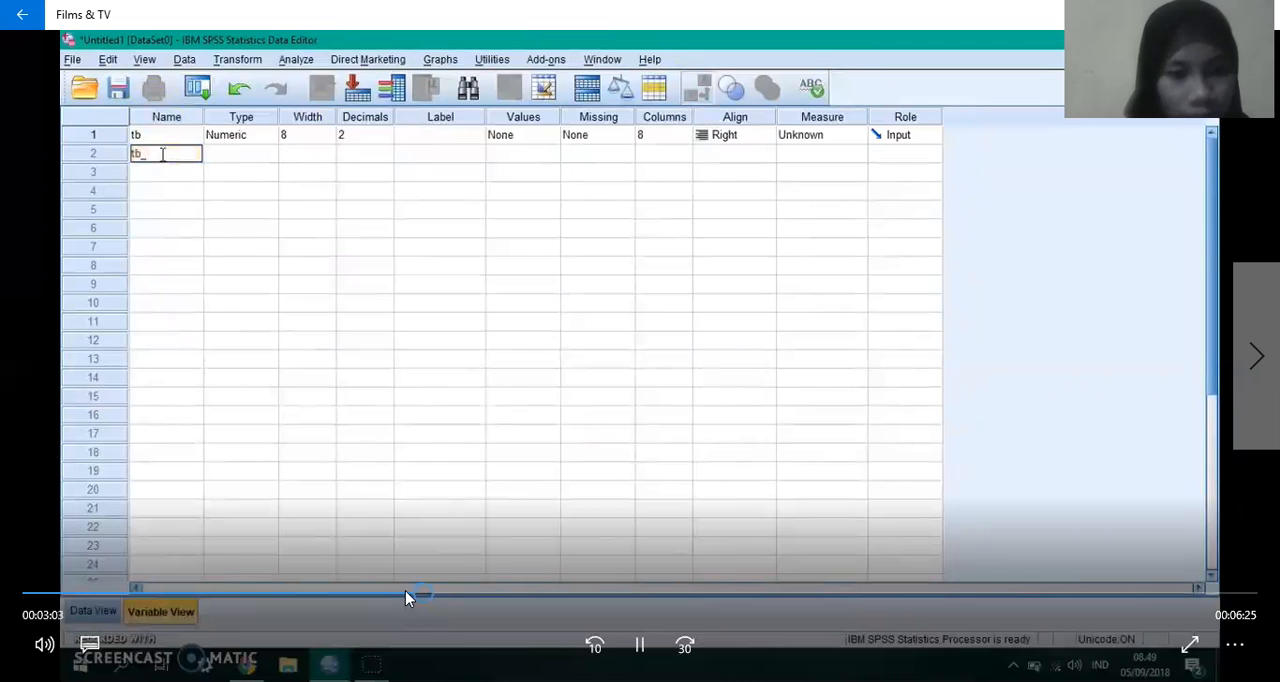
{"action": "left_click", "coordinate": [405, 592]}
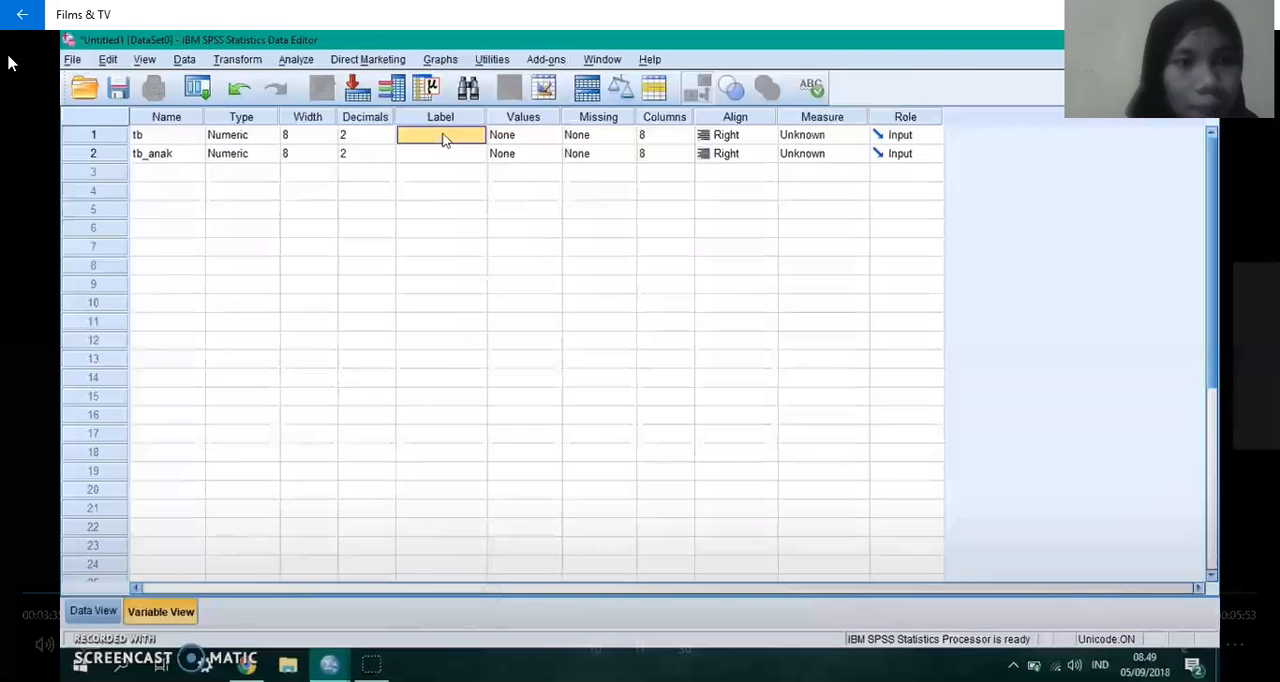
Step: Watch the explanation of the variable labels and Measure settings, pausing at 3:58 before continuing
{"action": "mouse_move", "coordinate": [140, 130]}
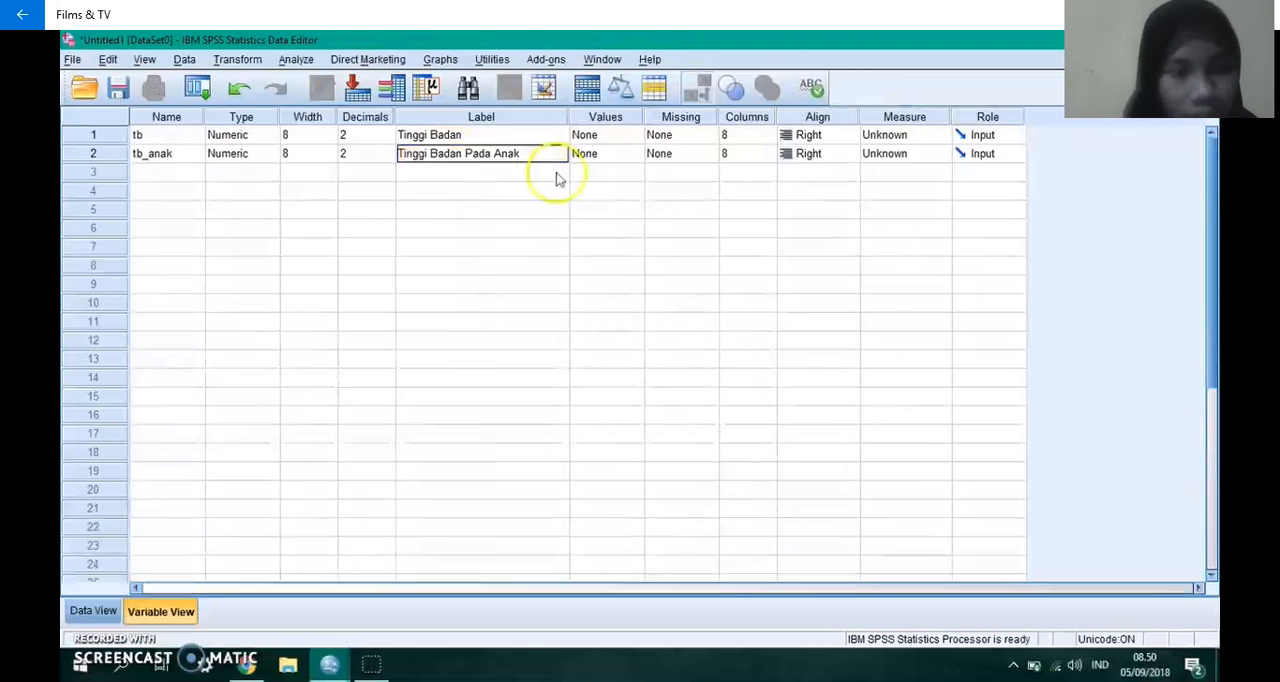
{"action": "mouse_move", "coordinate": [474, 182]}
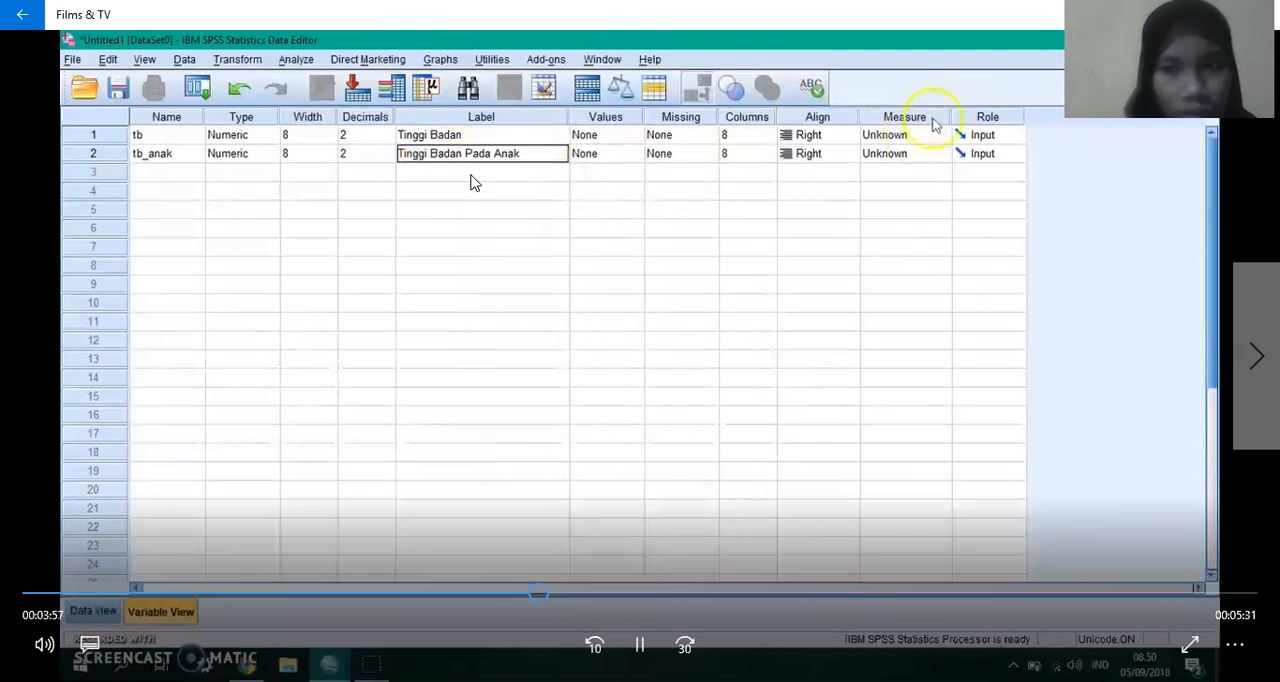
{"action": "key", "text": "space"}
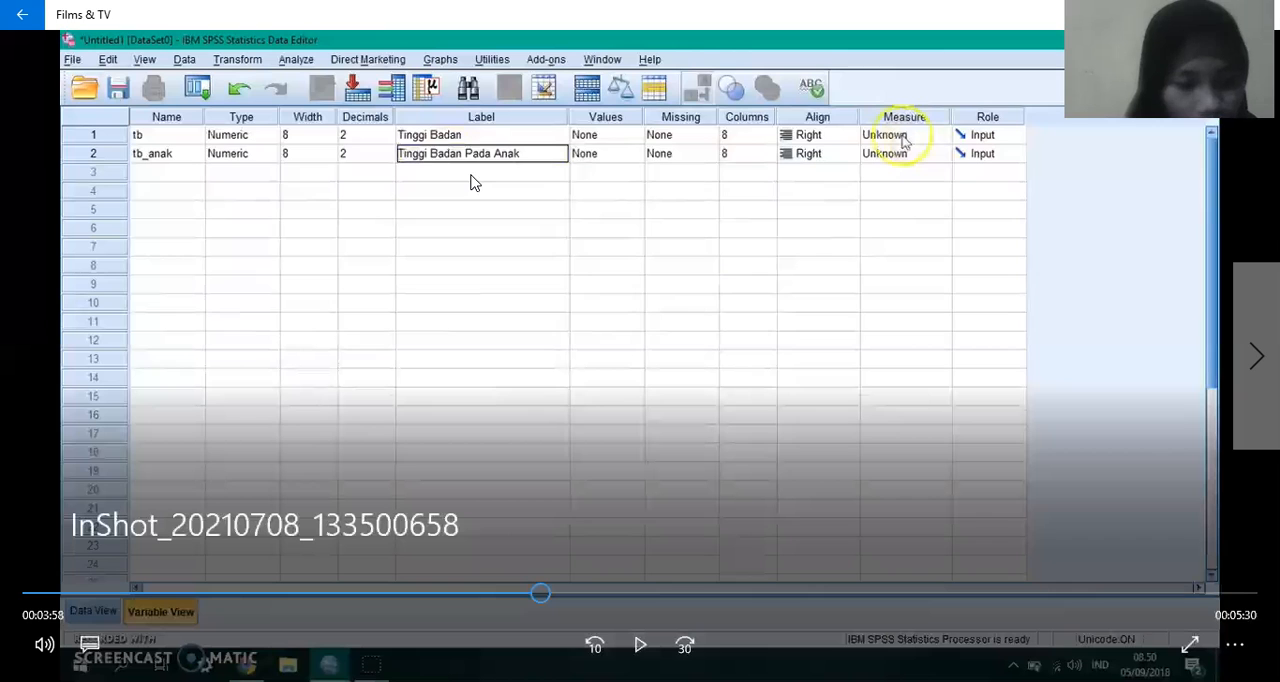
{"action": "key", "text": "space"}
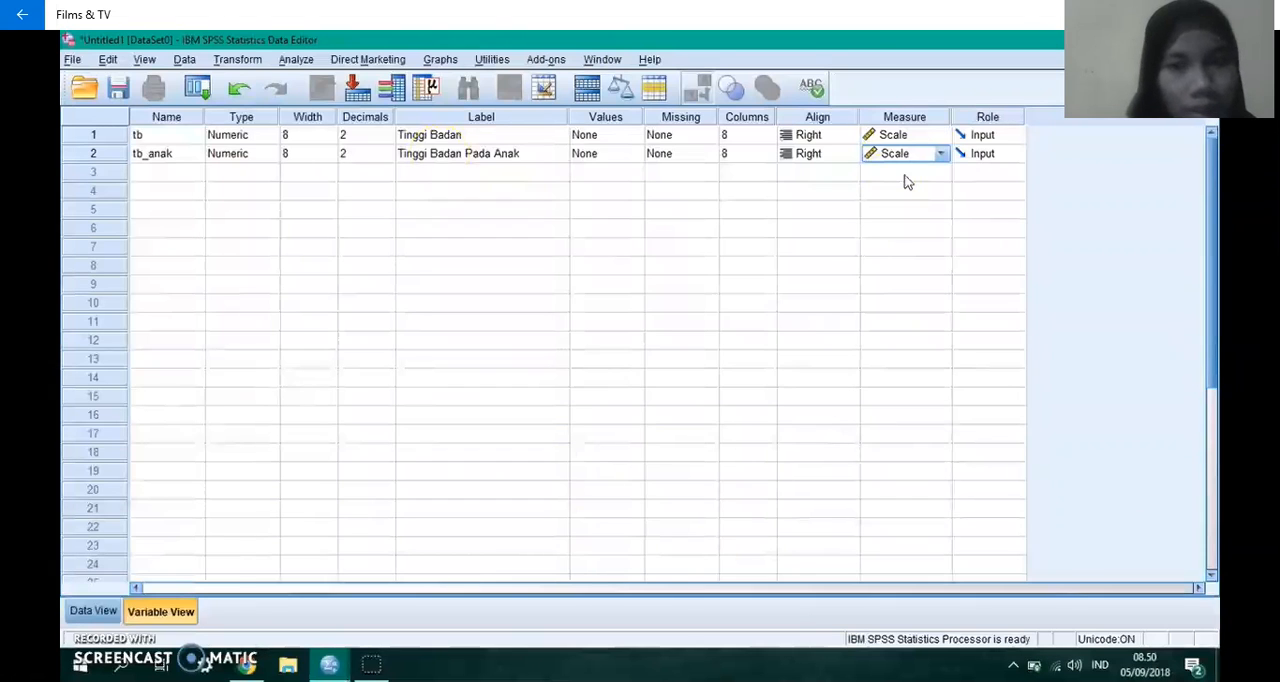
{"action": "mouse_move", "coordinate": [308, 122]}
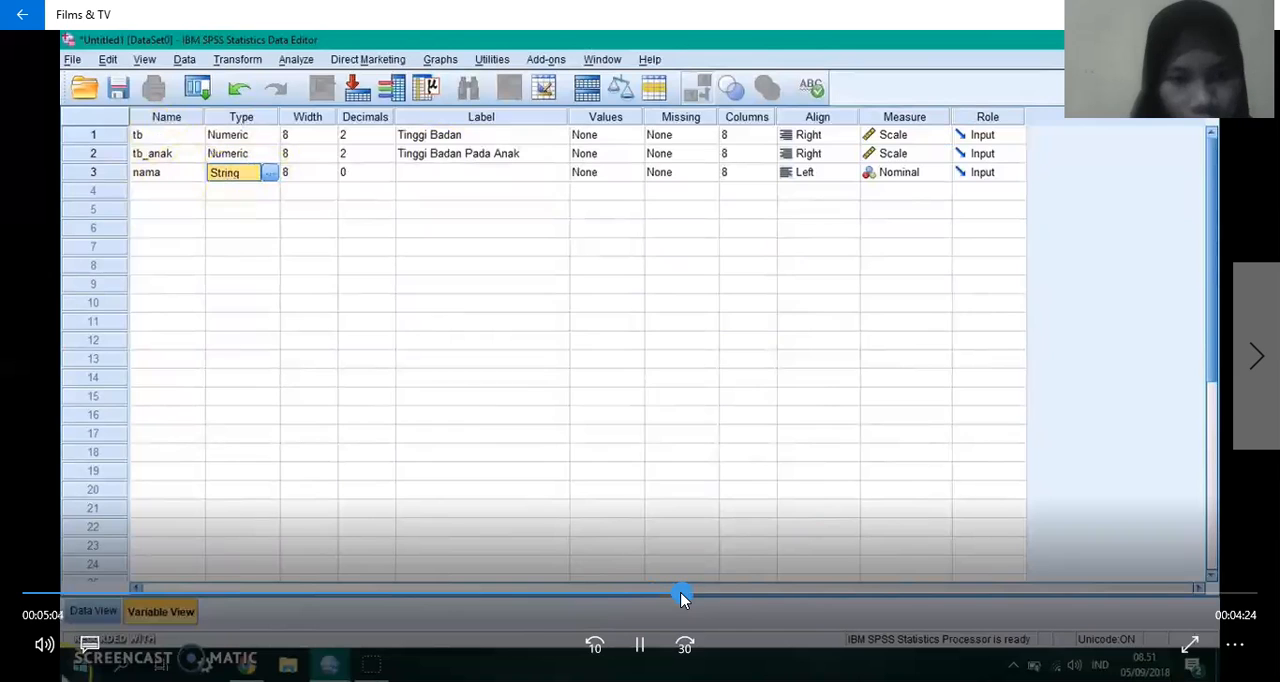
Step: Skip the video from the String type of variable nama to Data View and pause at 5:42
{"action": "left_click_drag", "start_coordinate": [685, 596], "coordinate": [718, 598]}
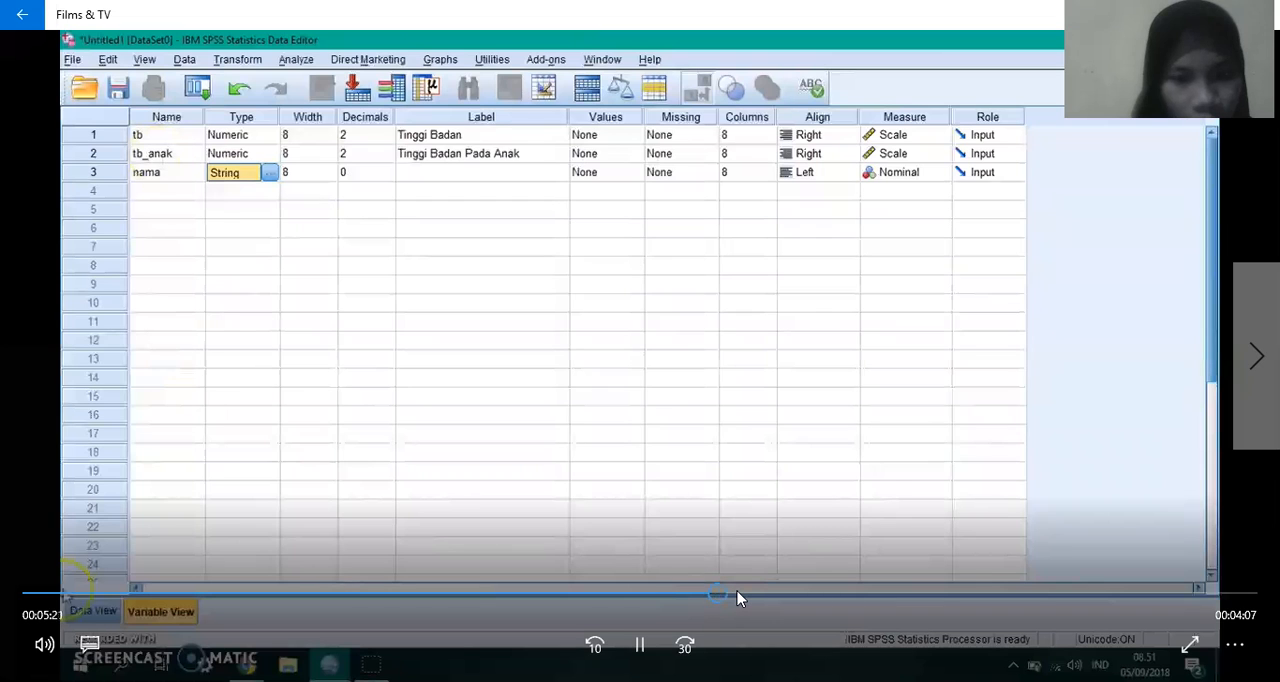
{"action": "left_click", "coordinate": [737, 596]}
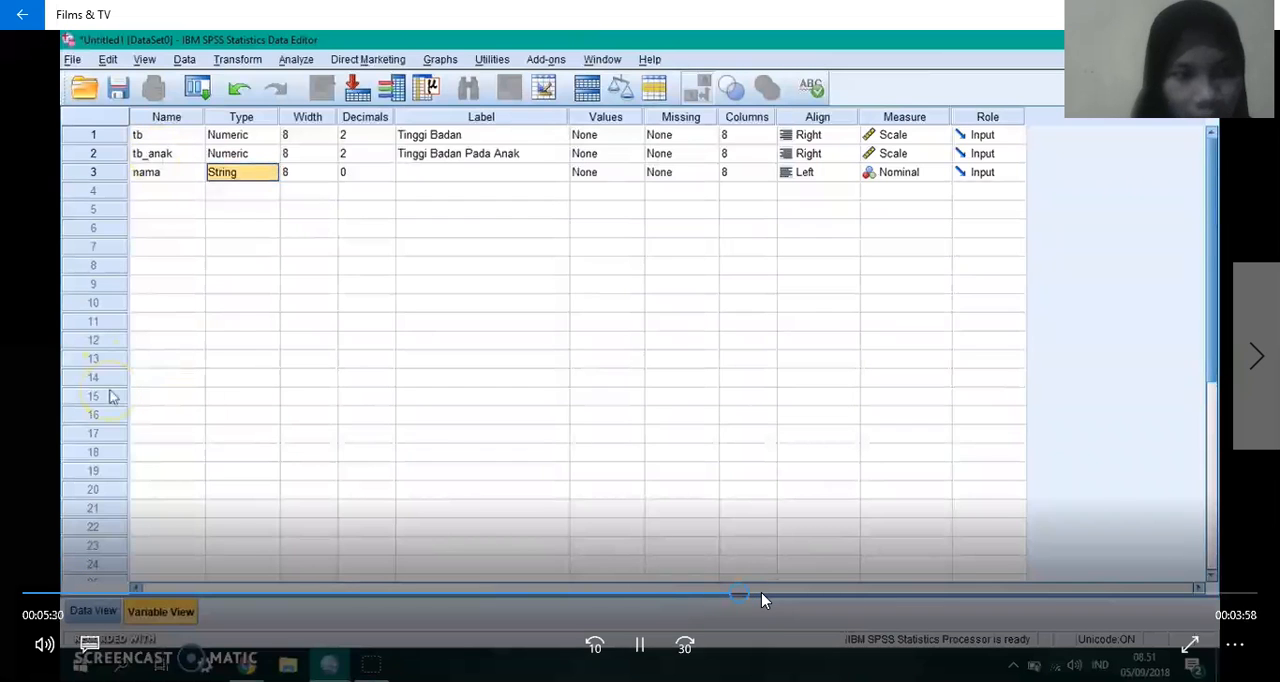
{"action": "left_click", "coordinate": [761, 596]}
{"action": "left_click", "coordinate": [441, 223]}
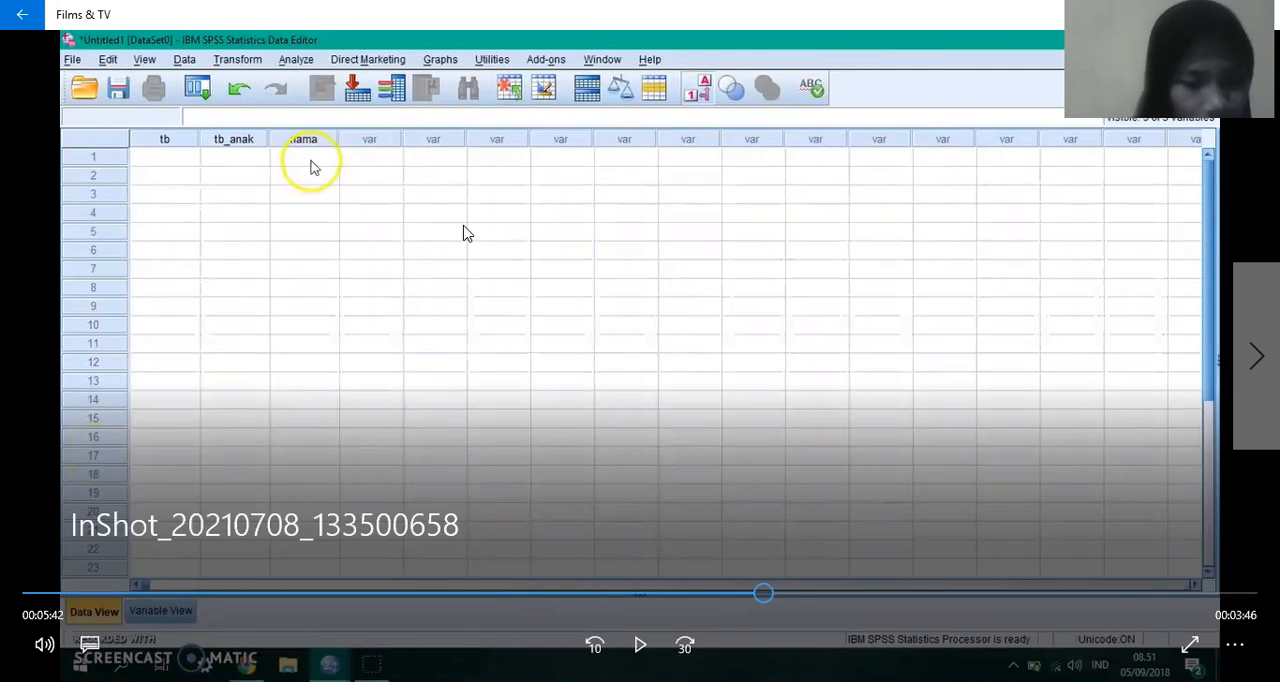
Step: Go back to Variable View at 5:32 and return to Data View at 5:43 to compare the variables
{"action": "left_click", "coordinate": [464, 233]}
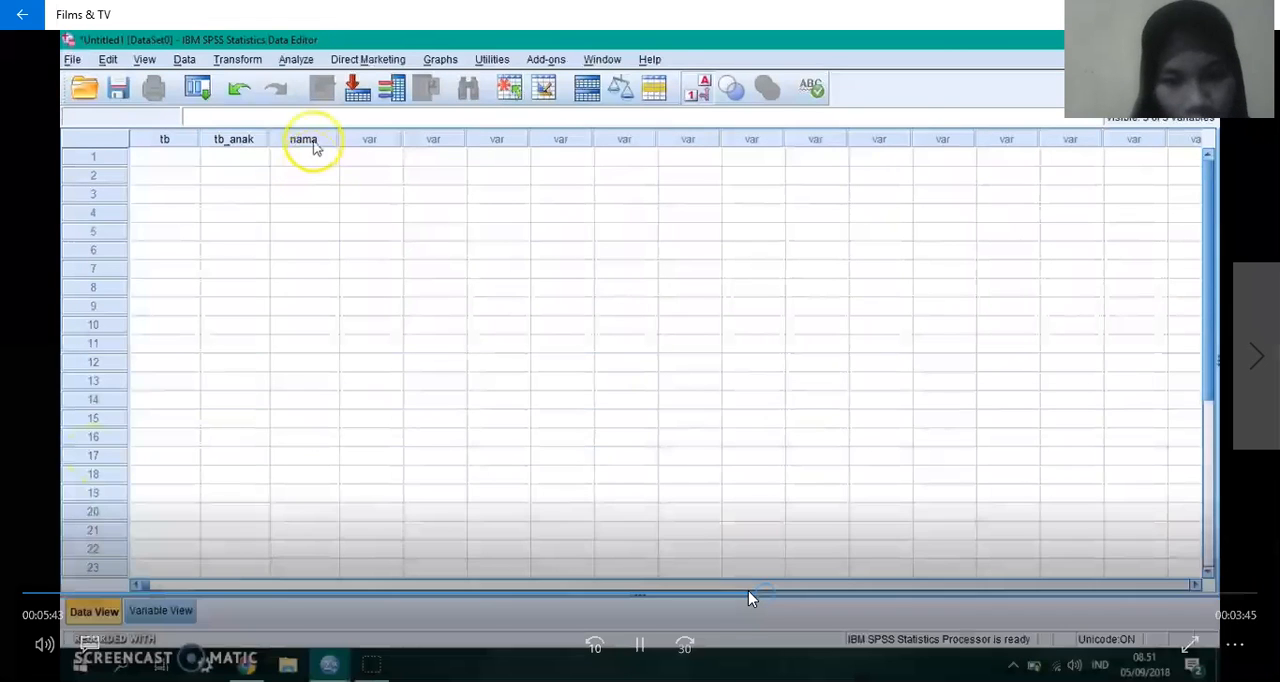
{"action": "left_click", "coordinate": [742, 593]}
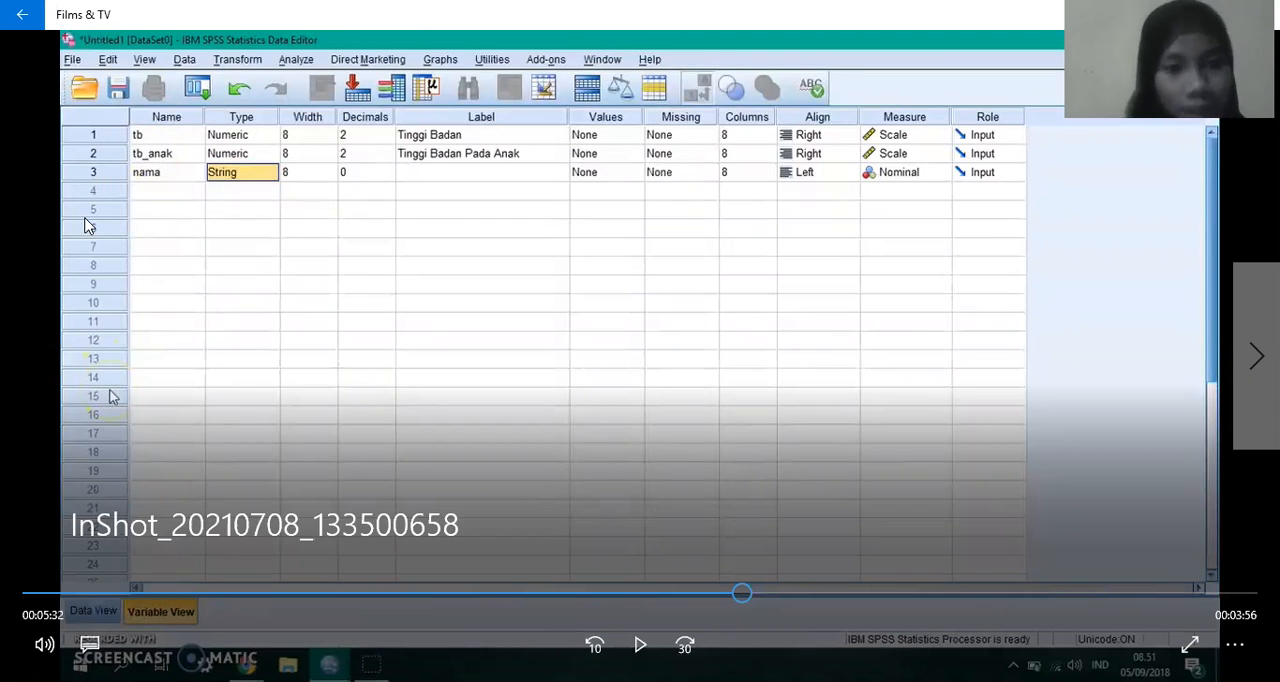
{"action": "left_click", "coordinate": [766, 594]}
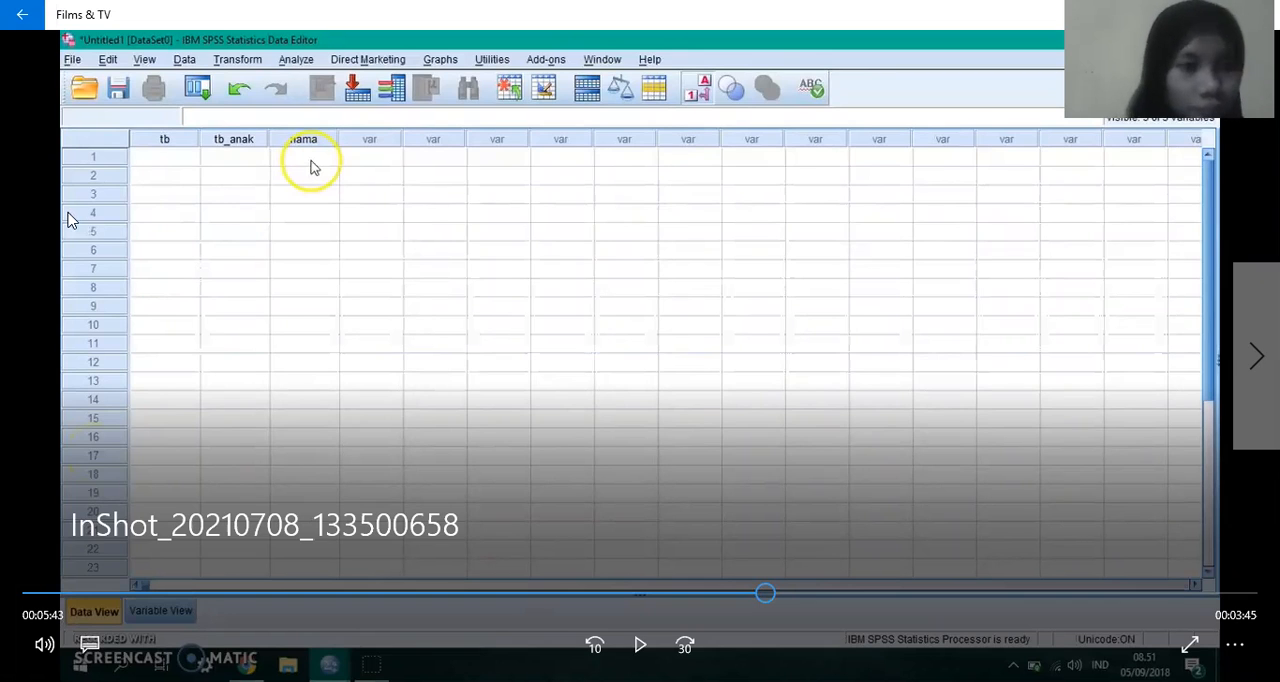
Step: Watch the names being entered in the nama column of Data View, pausing the video at 5:46 and 6:22
{"action": "key", "text": "space"}
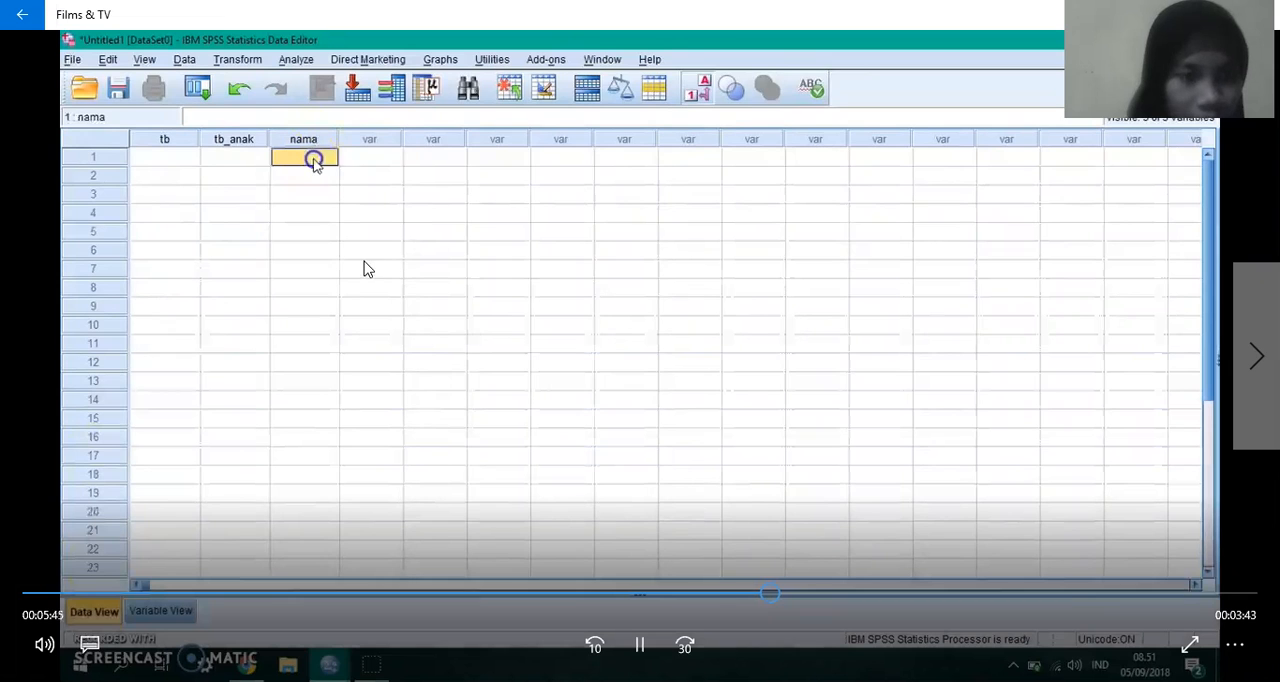
{"action": "left_click", "coordinate": [298, 163]}
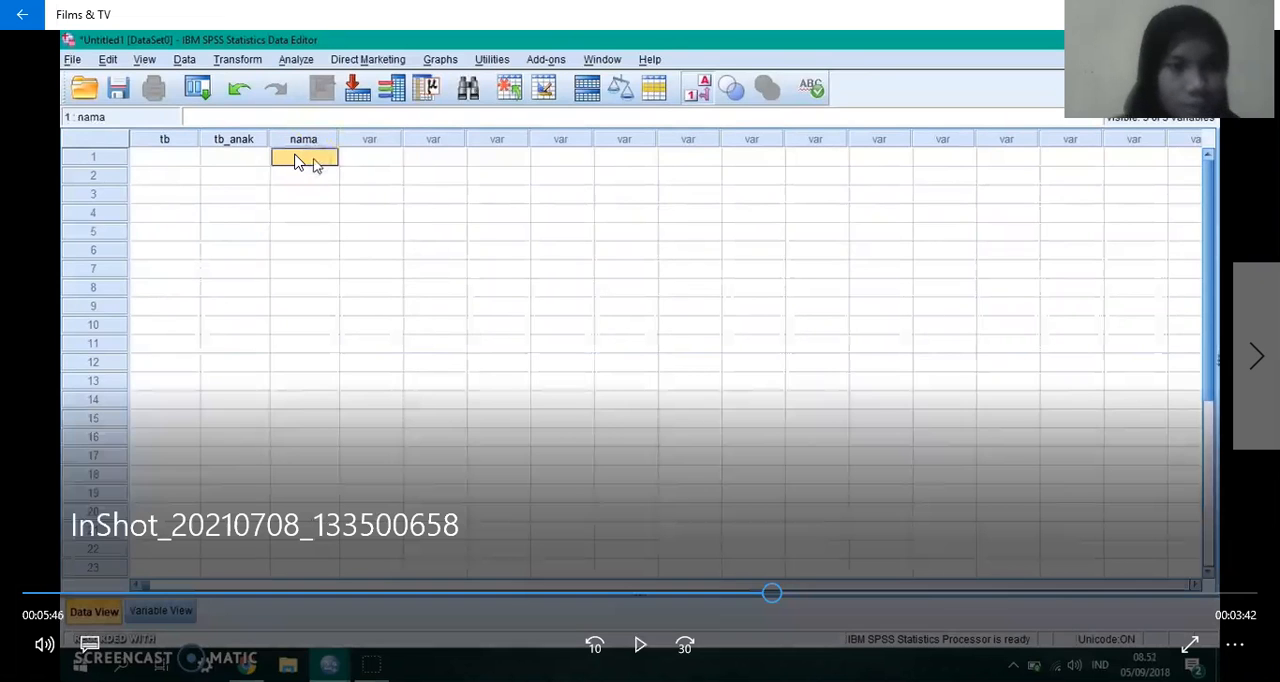
{"action": "left_click", "coordinate": [298, 163]}
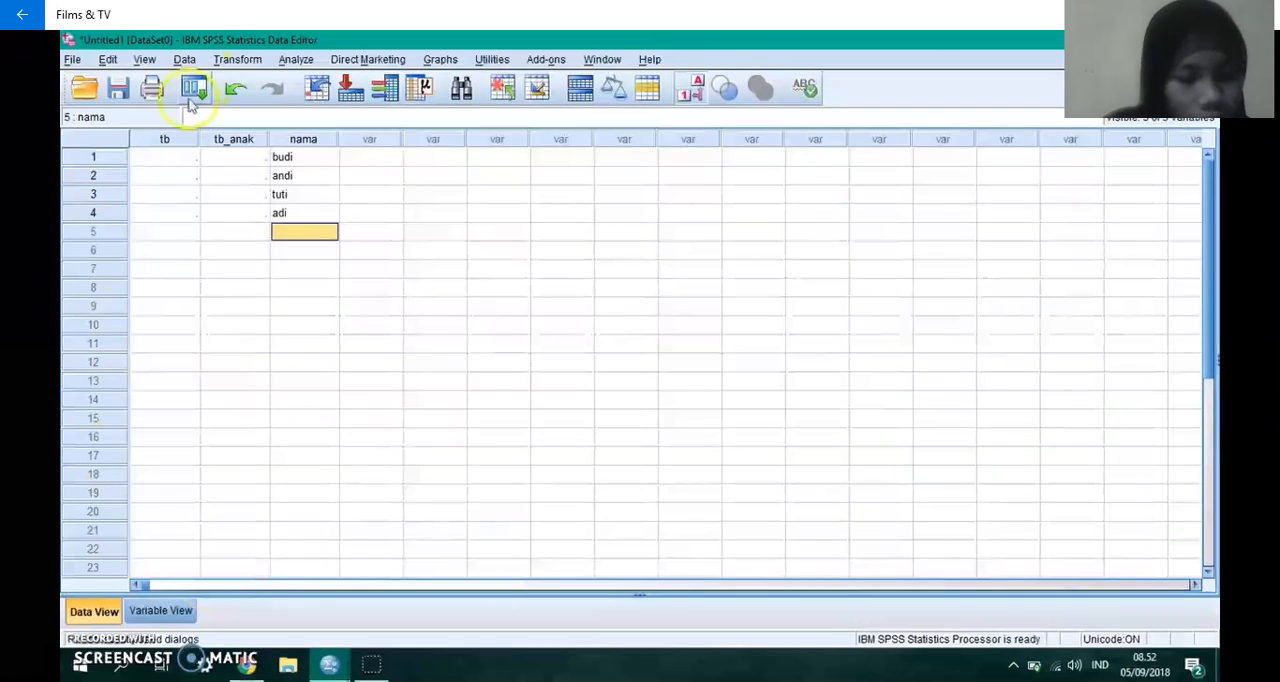
{"action": "left_click", "coordinate": [362, 452]}
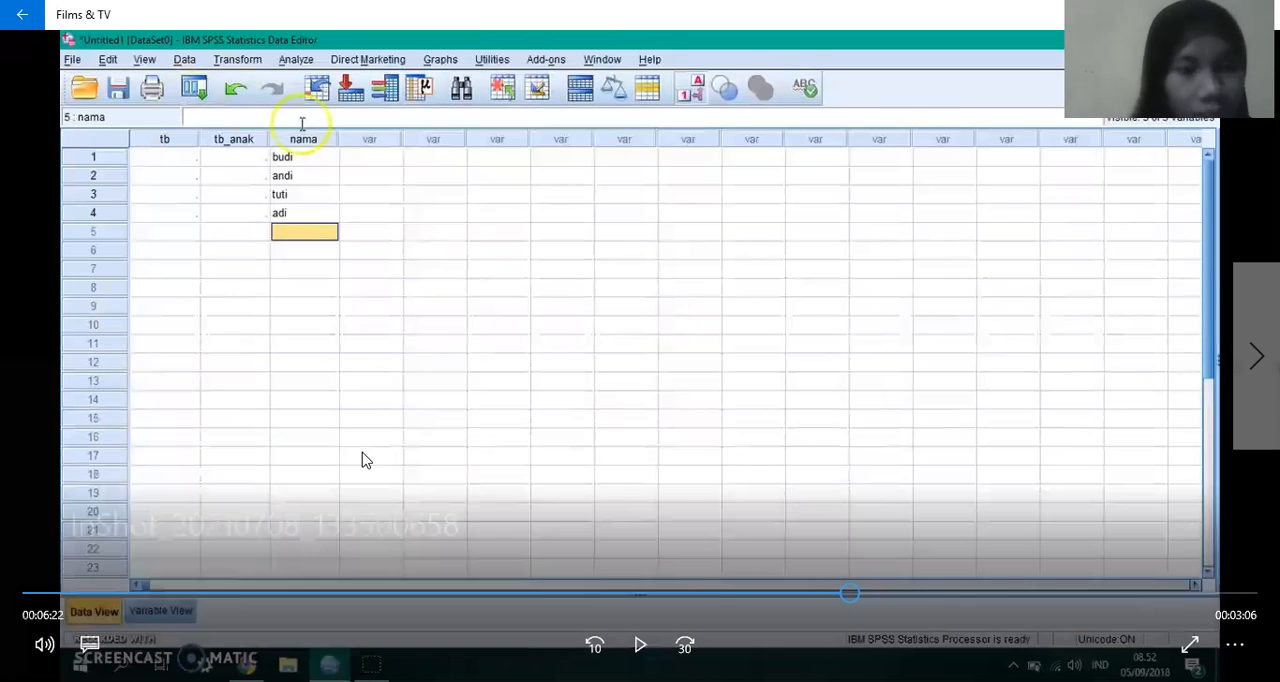
Step: Continue the video through the entry of the bb and tb_anak values and pause at 7:51
{"action": "left_click", "coordinate": [366, 459]}
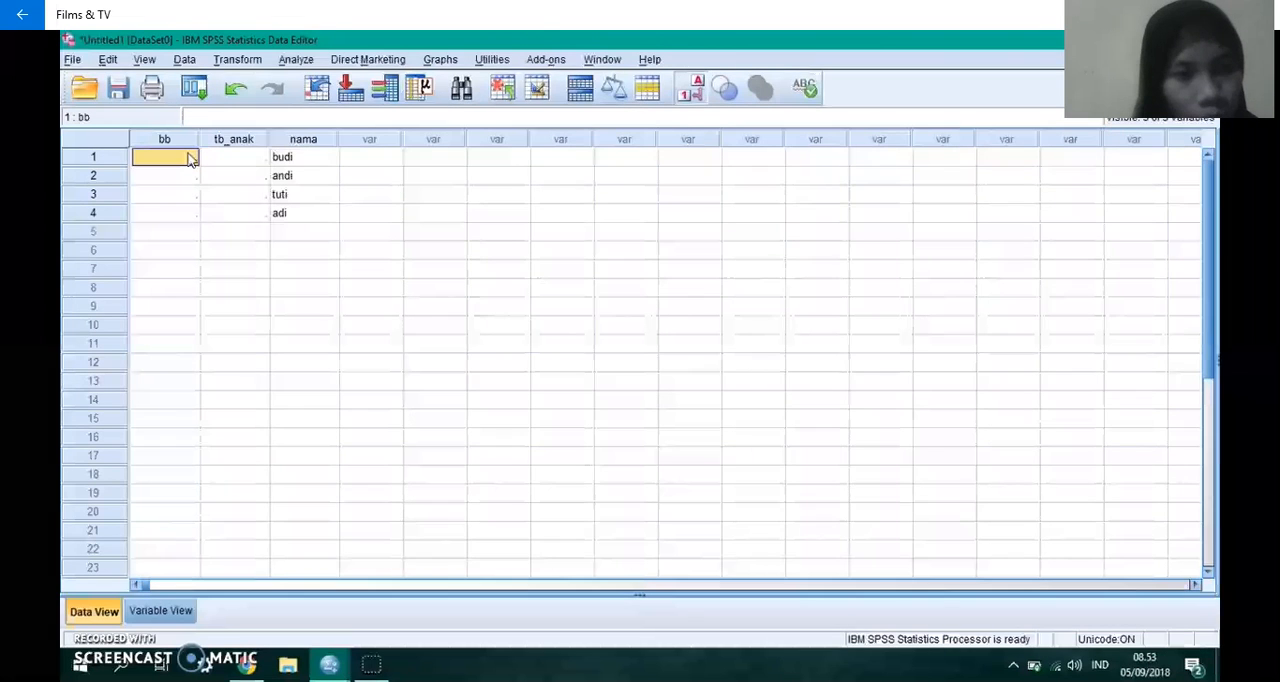
{"action": "mouse_move", "coordinate": [370, 570]}
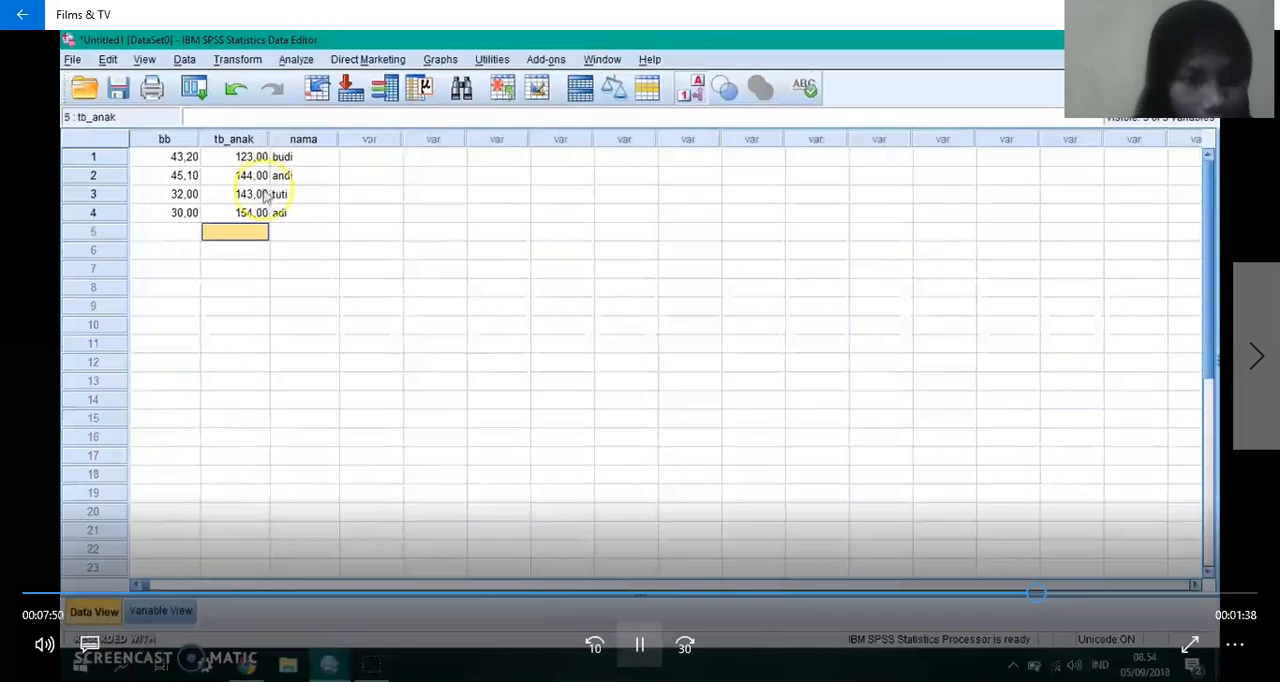
{"action": "key", "text": "space"}
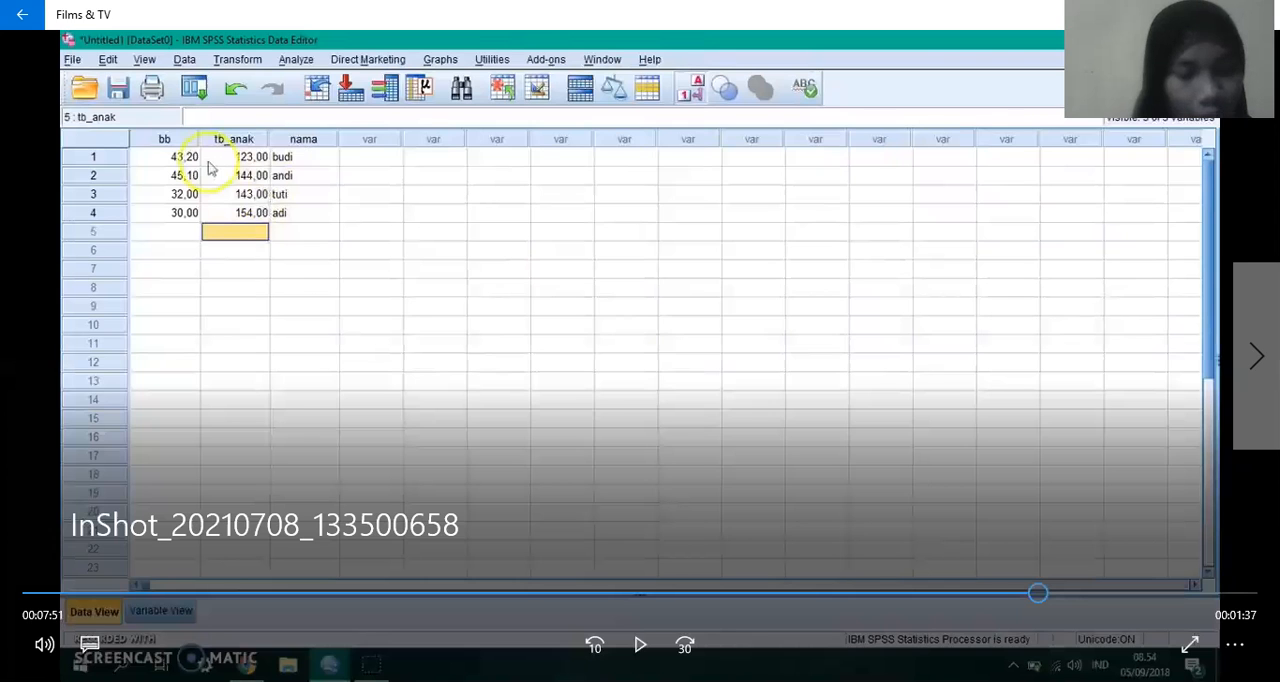
Step: Watch the decimals of bb and tb_anak being adjusted in Variable View and pause at 8:24, back in Data View
{"action": "key", "text": "space"}
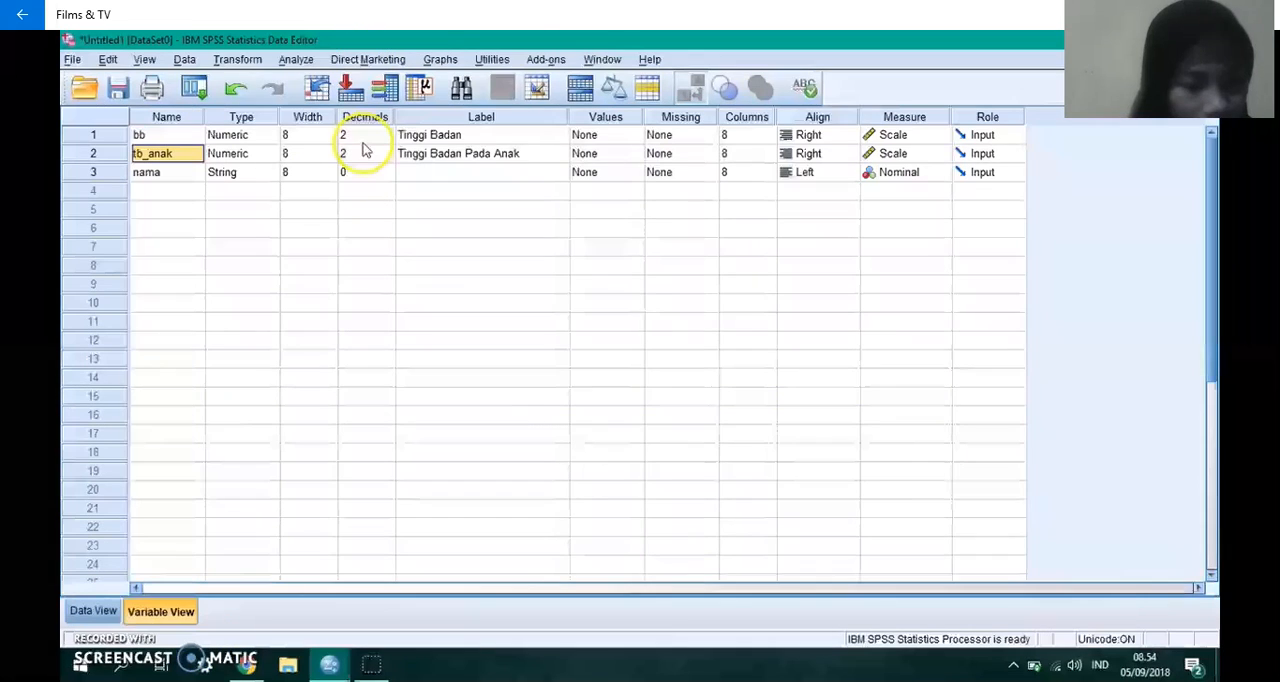
{"action": "left_click", "coordinate": [307, 153]}
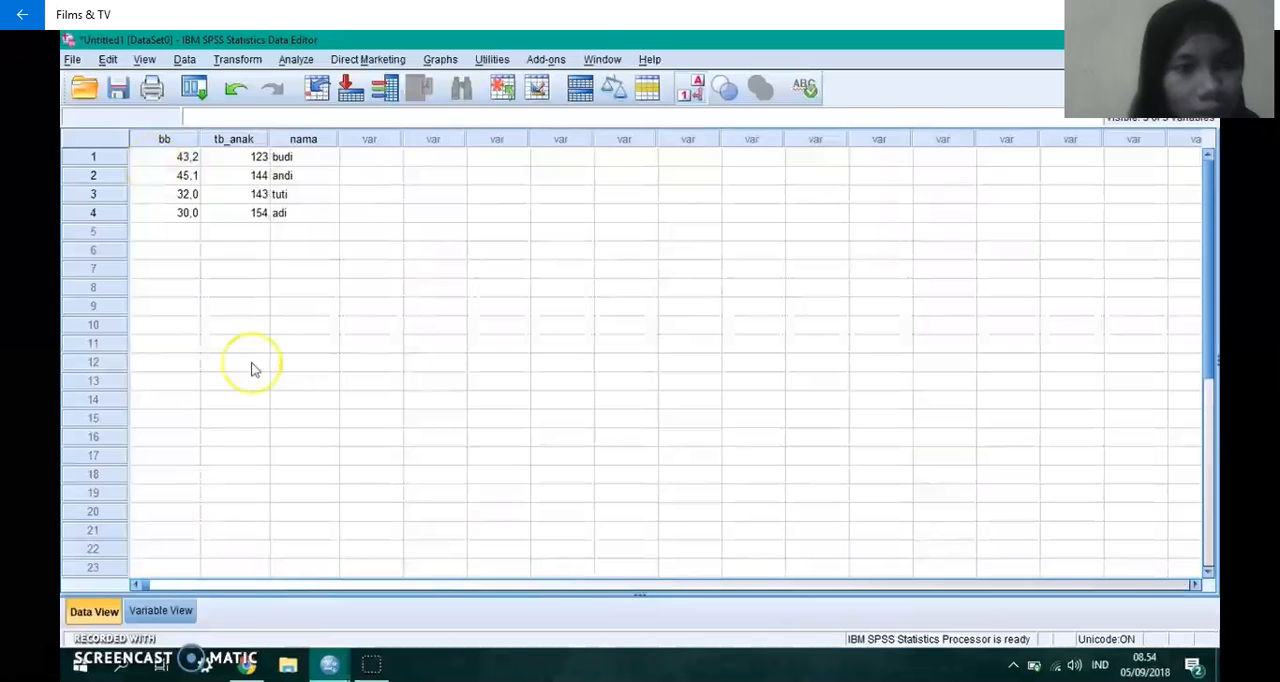
{"action": "mouse_move", "coordinate": [127, 38]}
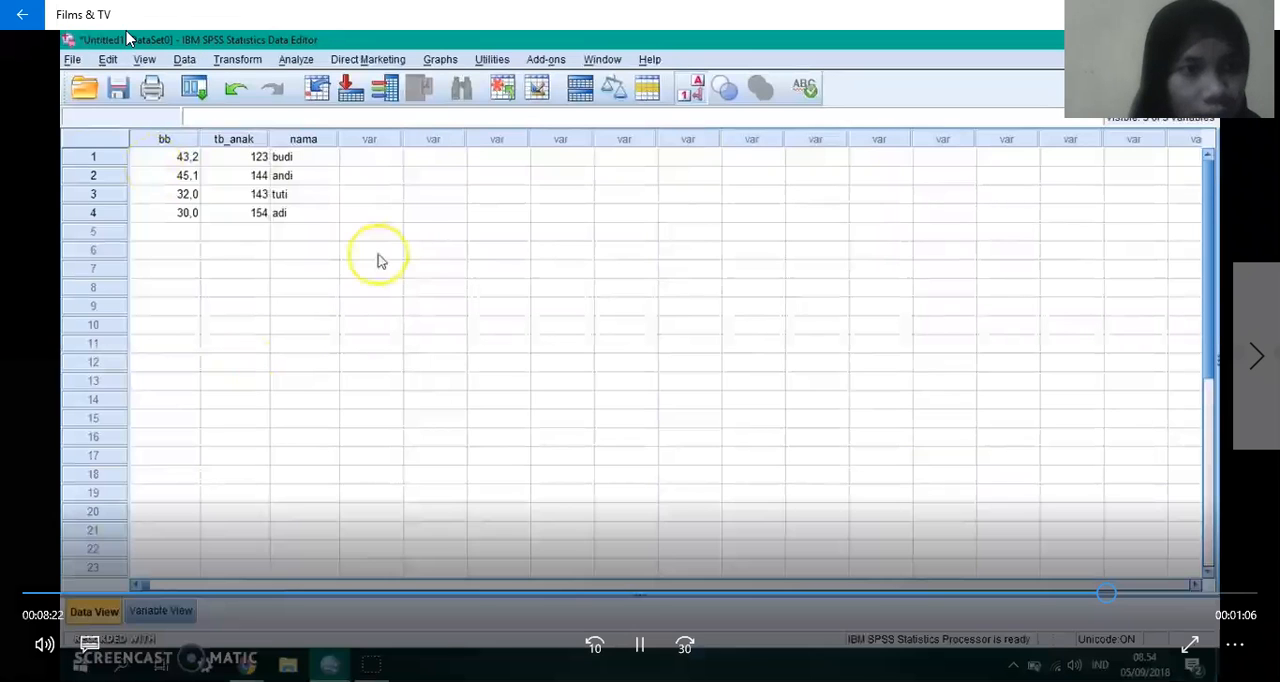
{"action": "left_click", "coordinate": [249, 112]}
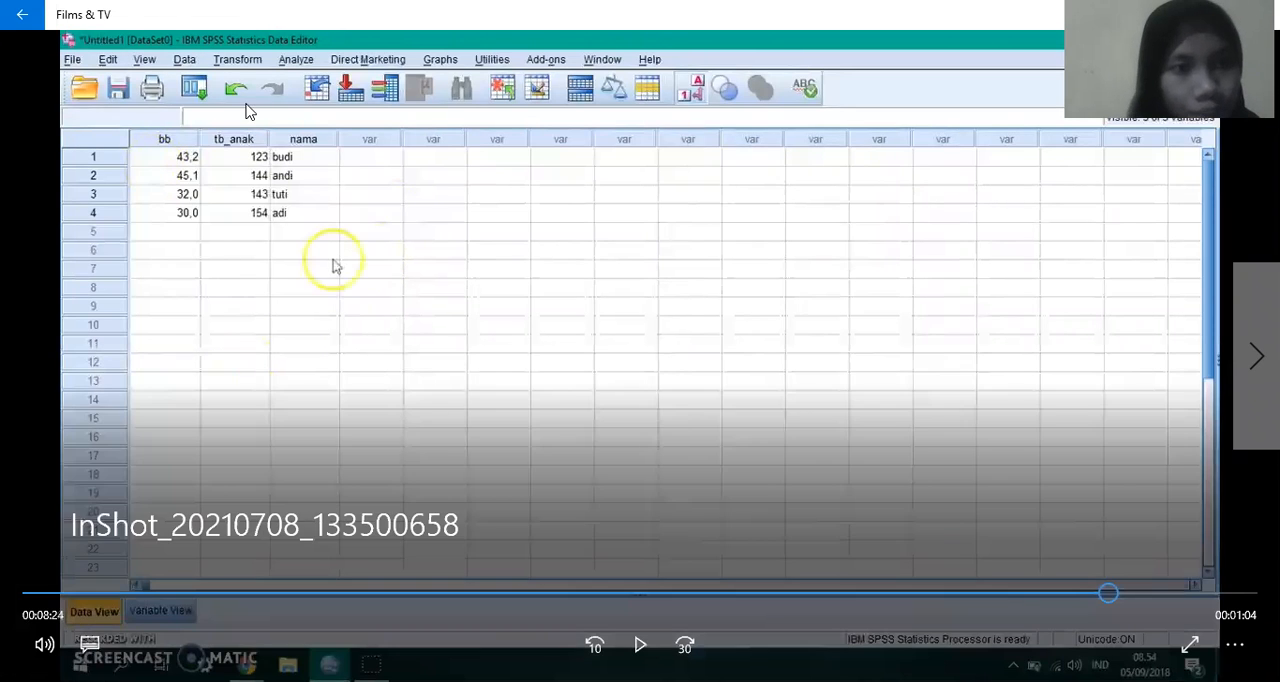